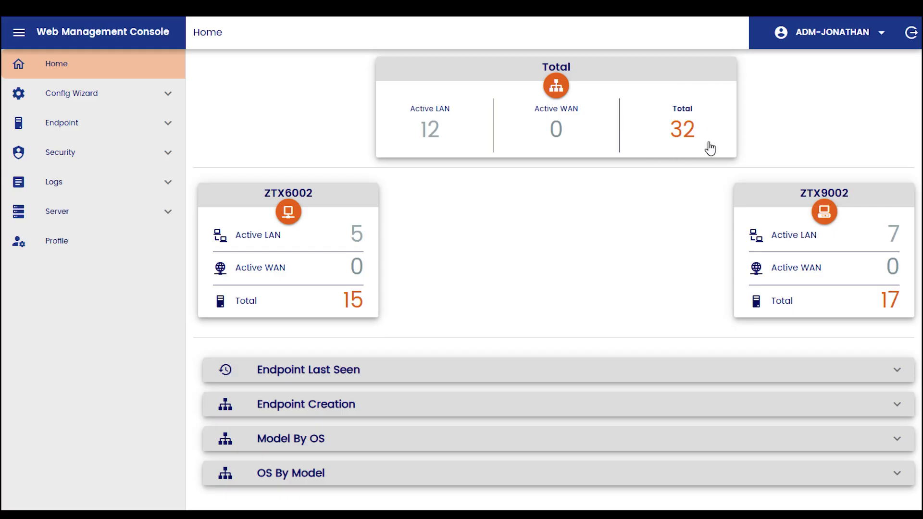
- Open the Endpoint Tree and examine the Paris group and its RDC subgroup
click(142, 128)
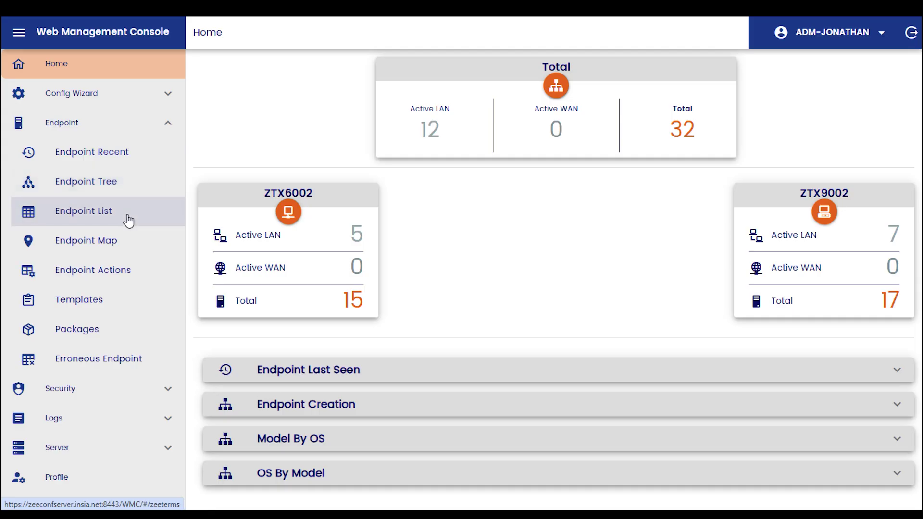
click(127, 181)
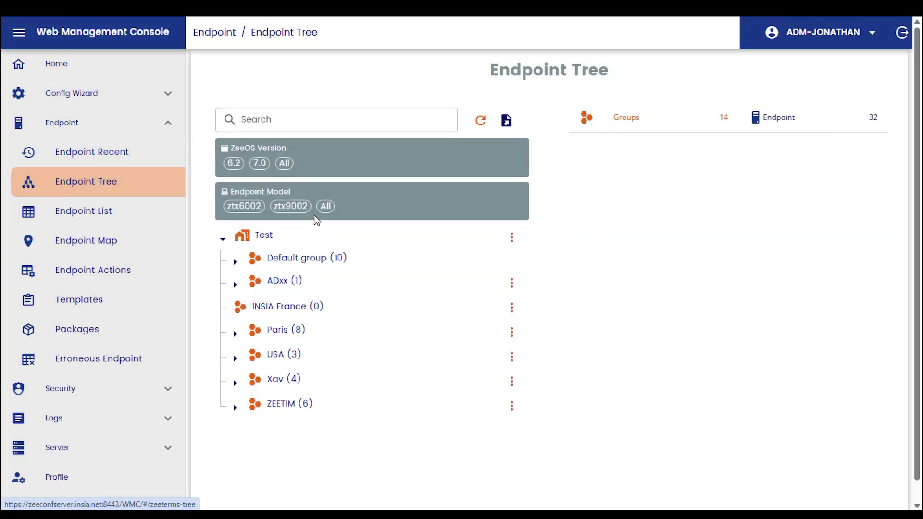
scroll(315, 216, down, 1)
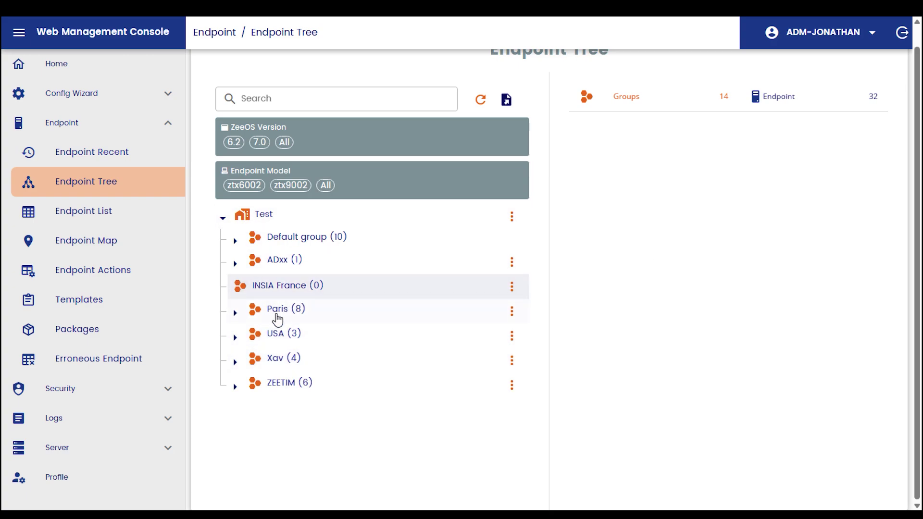
click(236, 313)
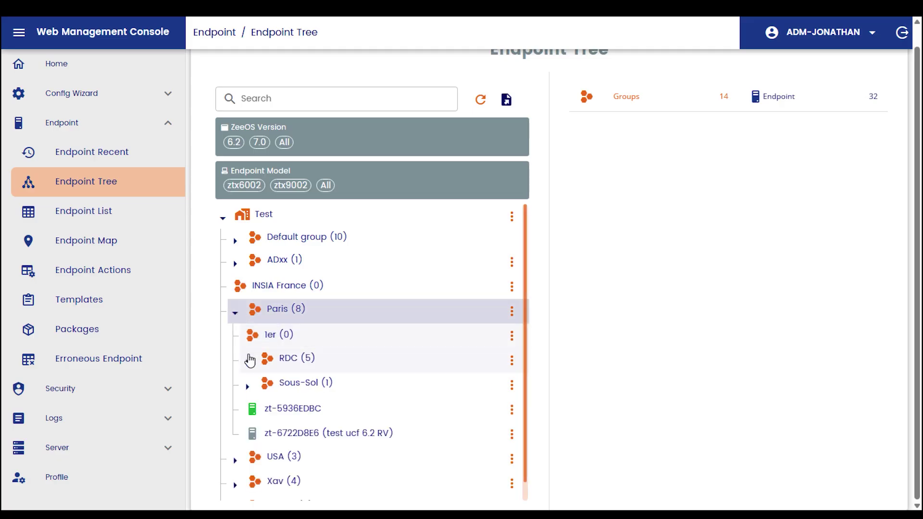
click(247, 361)
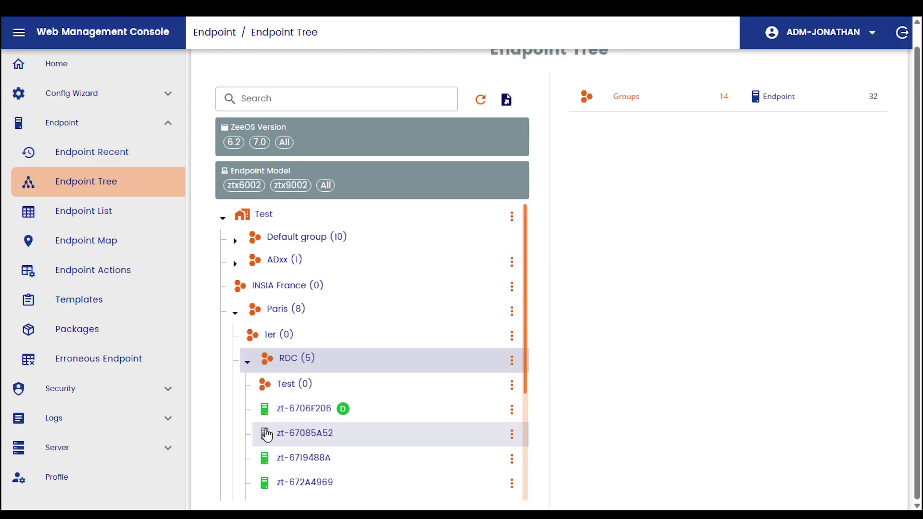
click(235, 312)
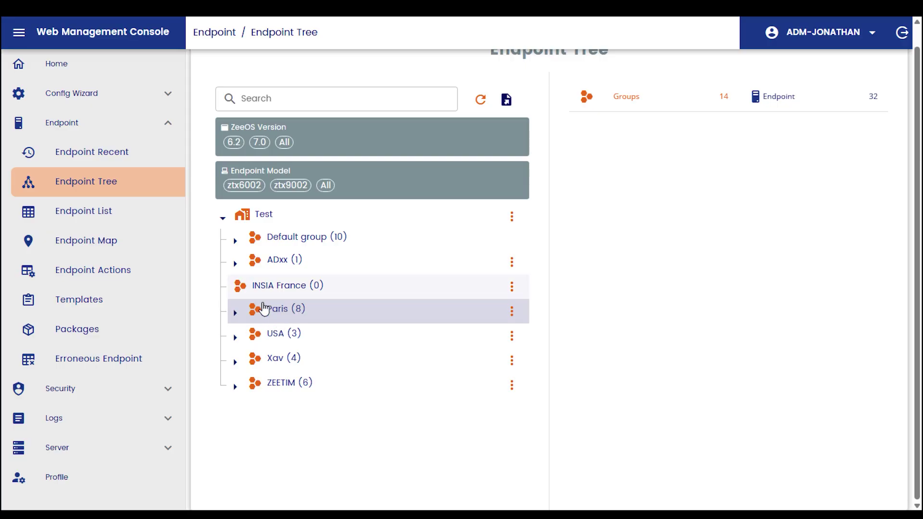
click(235, 313)
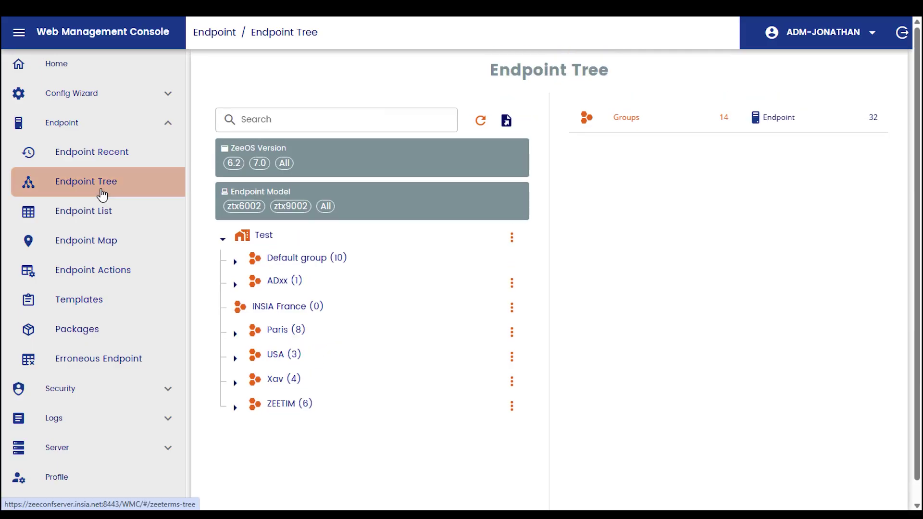
- Open the Endpoint List and examine its data filter options and the actions available for endpoint zt-672A4969
click(101, 211)
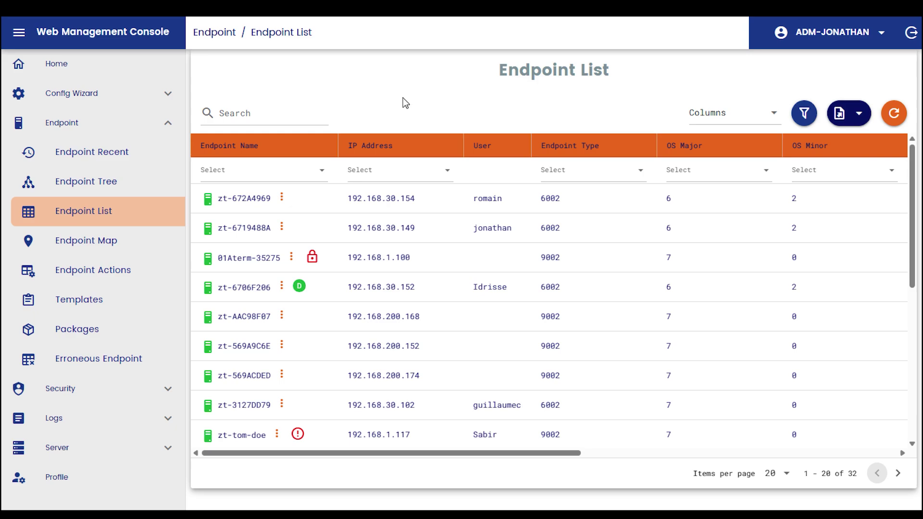
click(804, 114)
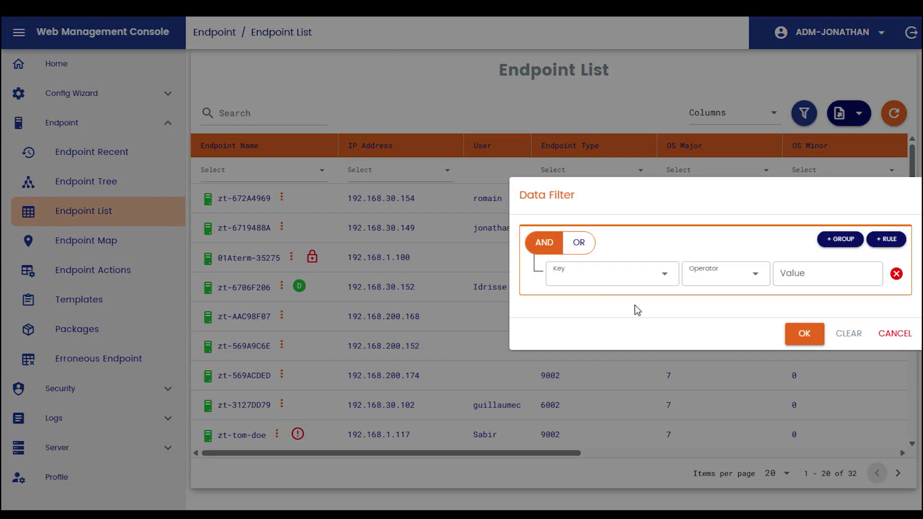
click(846, 331)
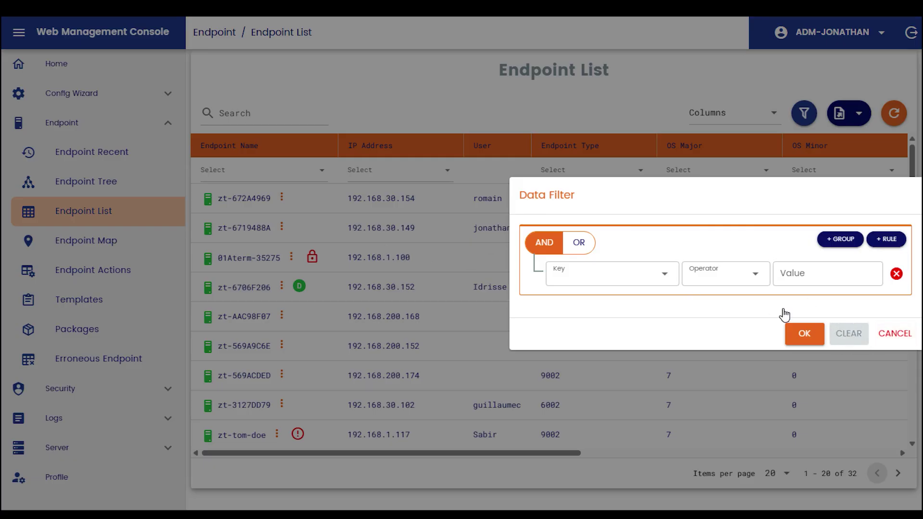
click(891, 333)
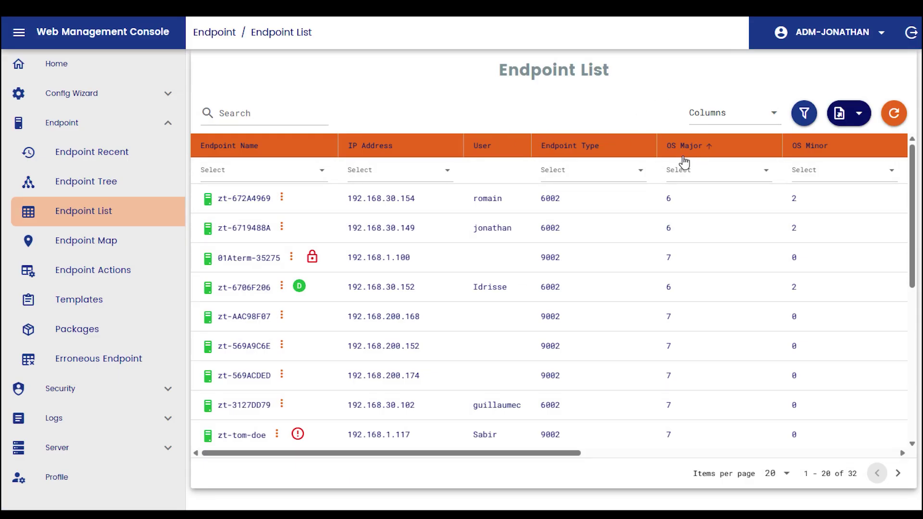
click(283, 201)
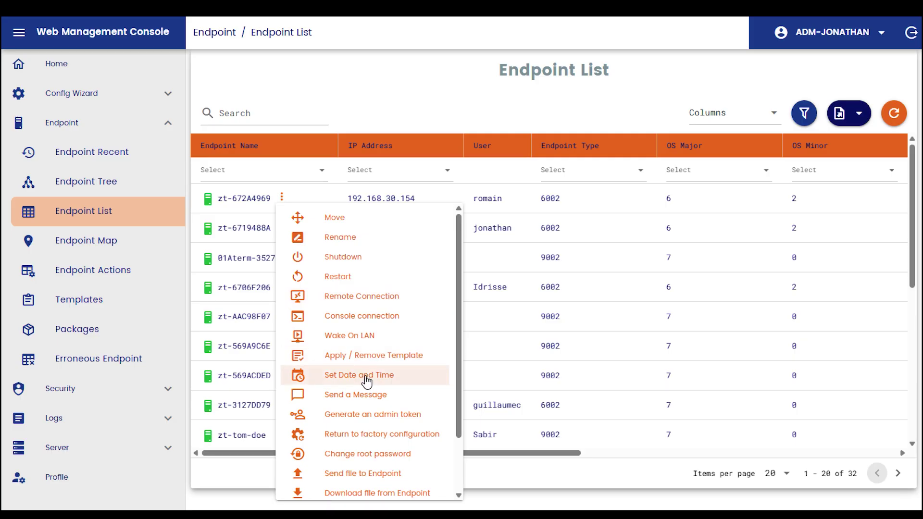
click(334, 83)
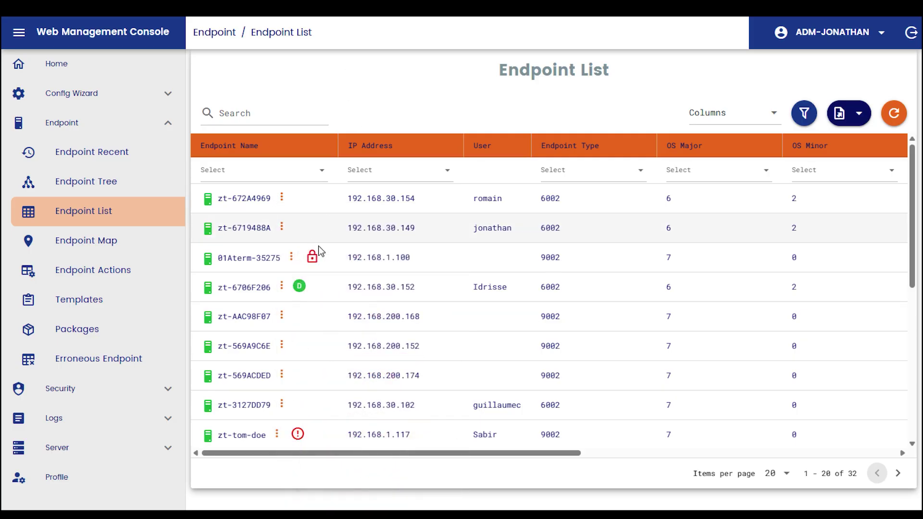
- Open the details of endpoint zt-6719488A and expand its Endpoint Information to examine the last heartbeat
click(242, 228)
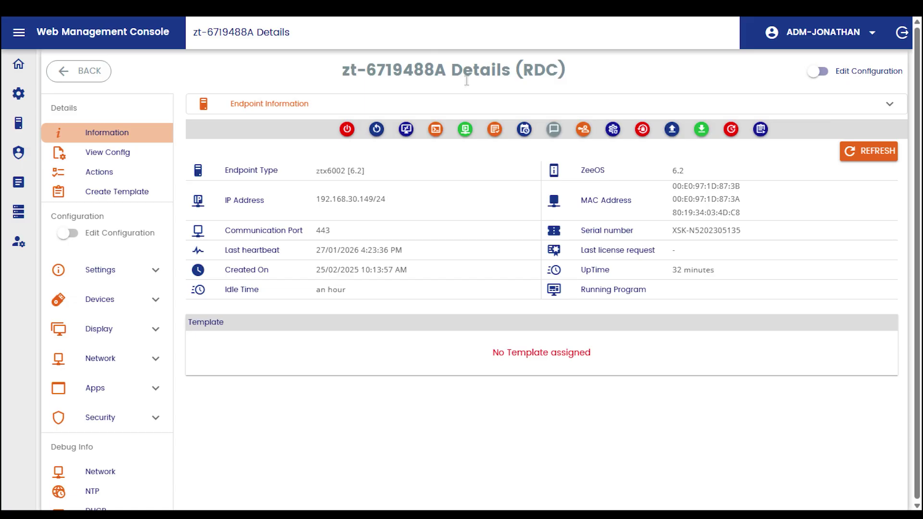
click(264, 109)
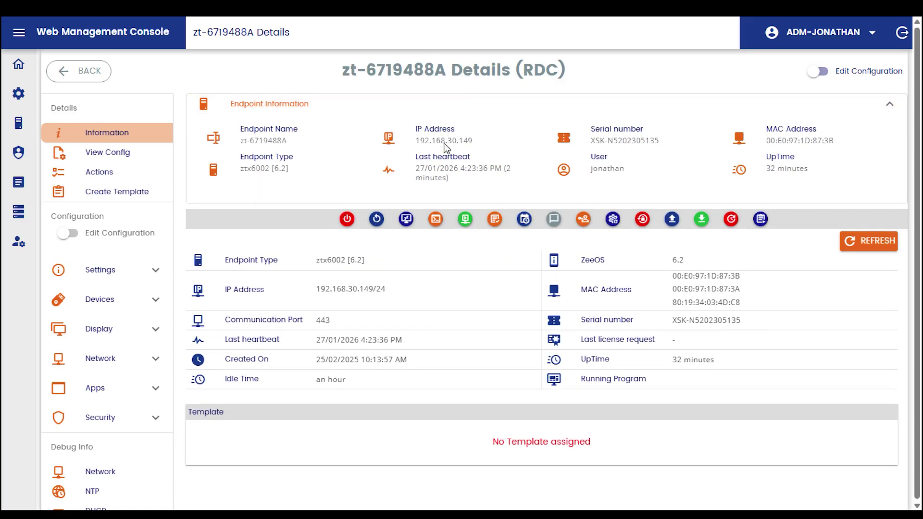
drag(416, 169, 502, 171)
click(503, 172)
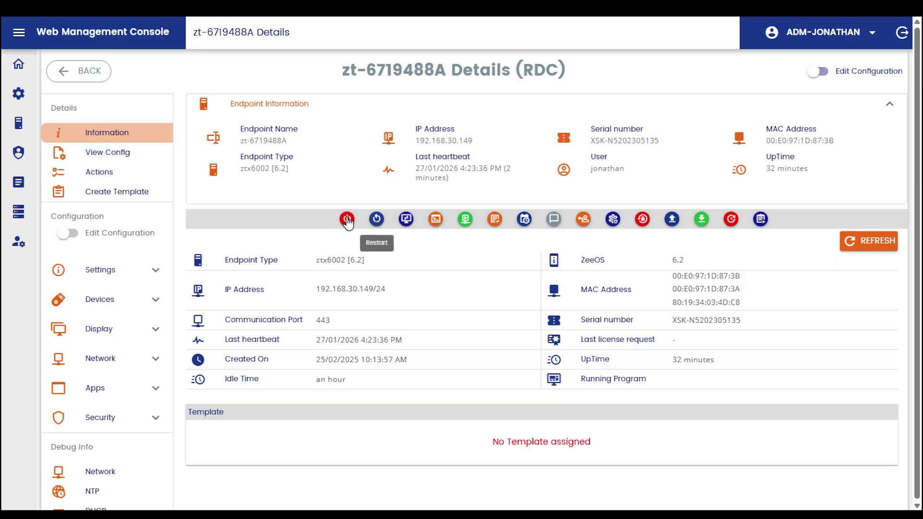
- Enable configuration editing for endpoint zt-6719488A and confirm the lock
click(72, 236)
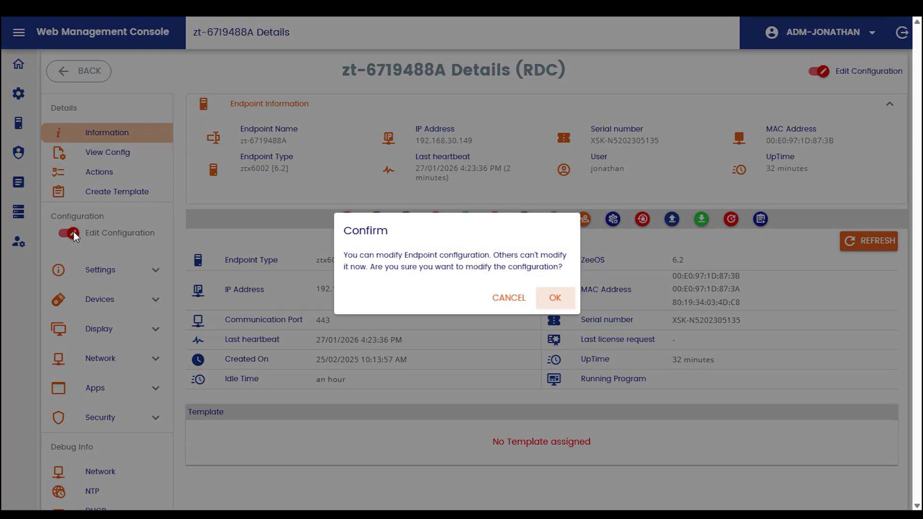
click(559, 298)
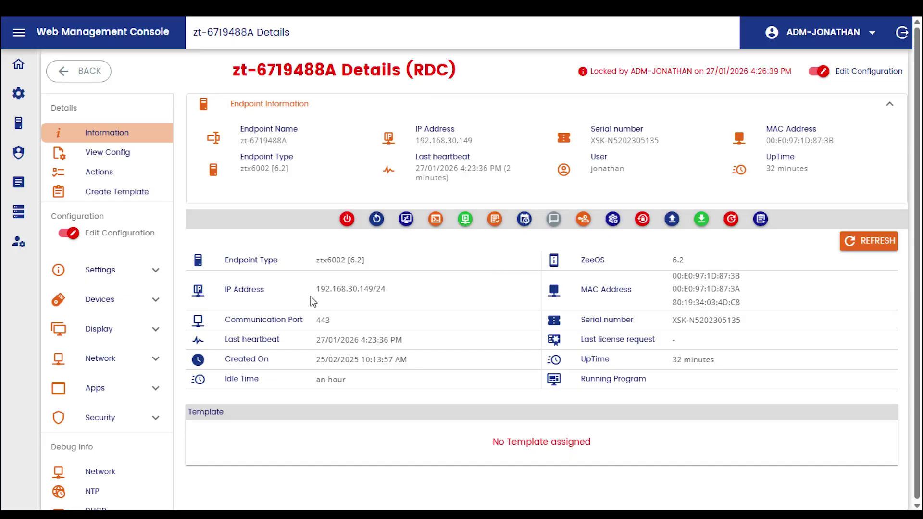
scroll(128, 267, down, 1)
scroll(127, 267, up, 1)
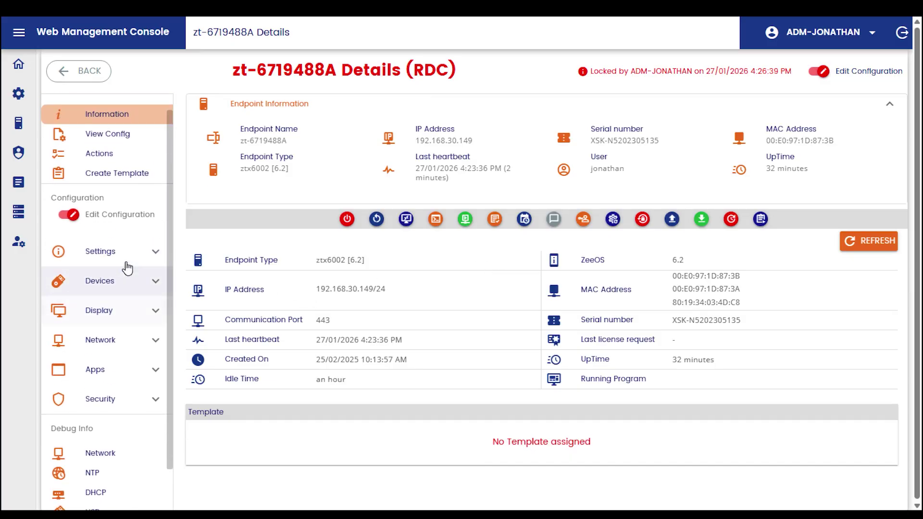
- Examine the endpoint's General settings for language, keymap, timezone and date
scroll(128, 268, down, 1)
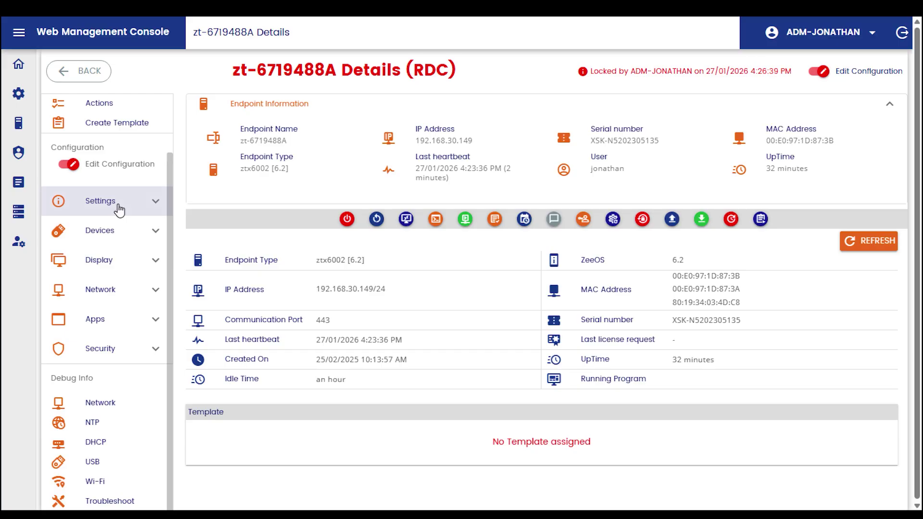
click(119, 210)
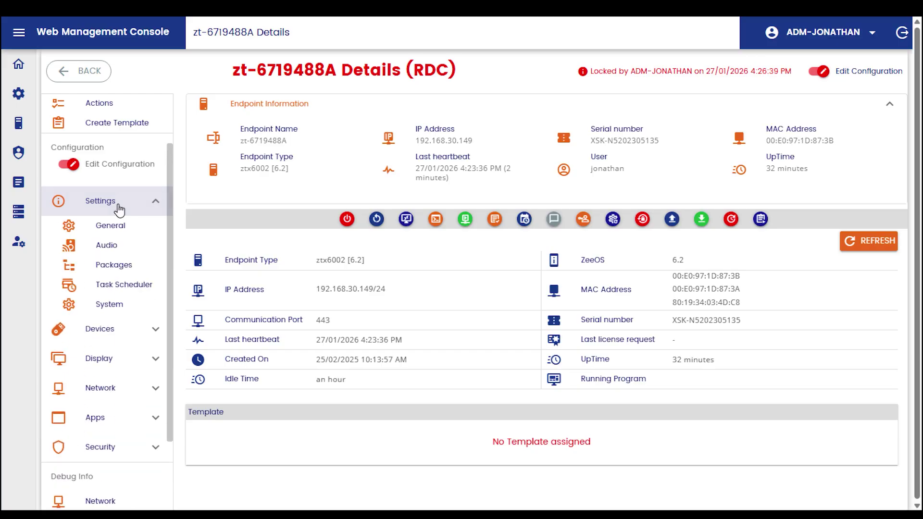
click(116, 225)
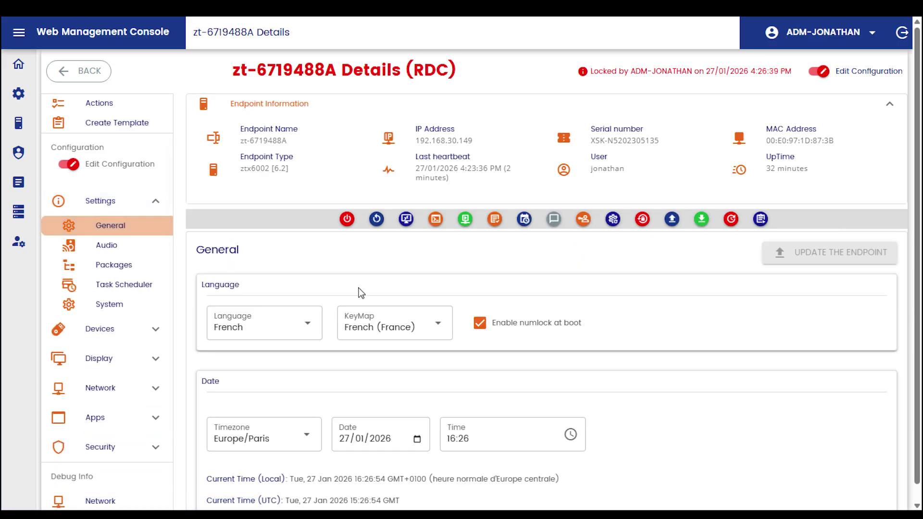
scroll(361, 292, down, 1)
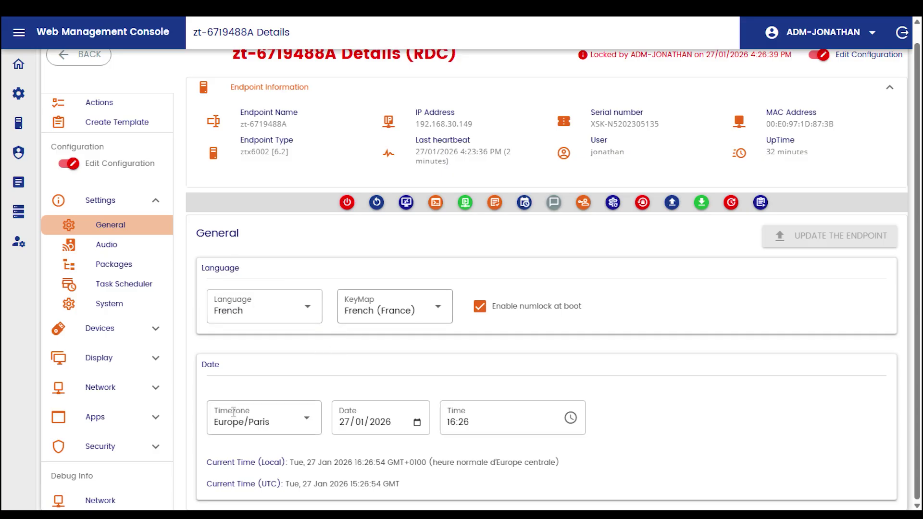
scroll(145, 290, up, 1)
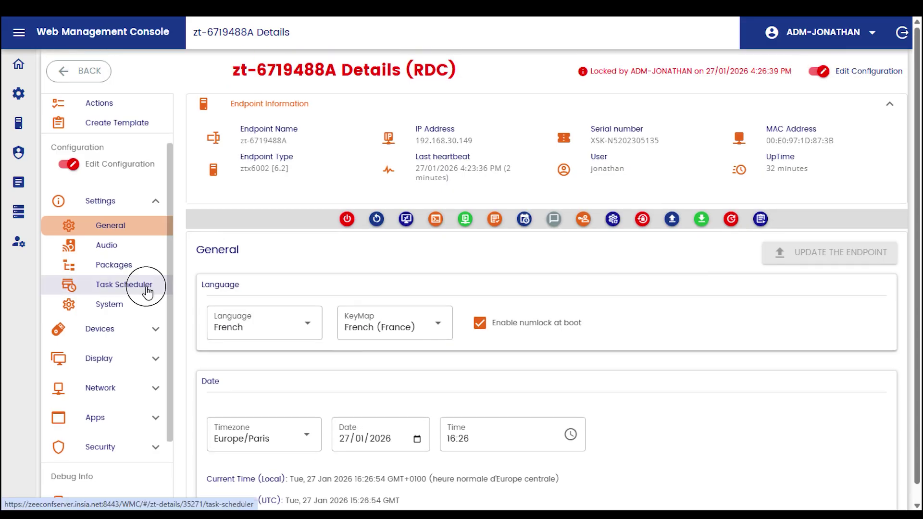
- Start a new scheduled task in the endpoint's Task Scheduler using the reboot cron template
click(145, 289)
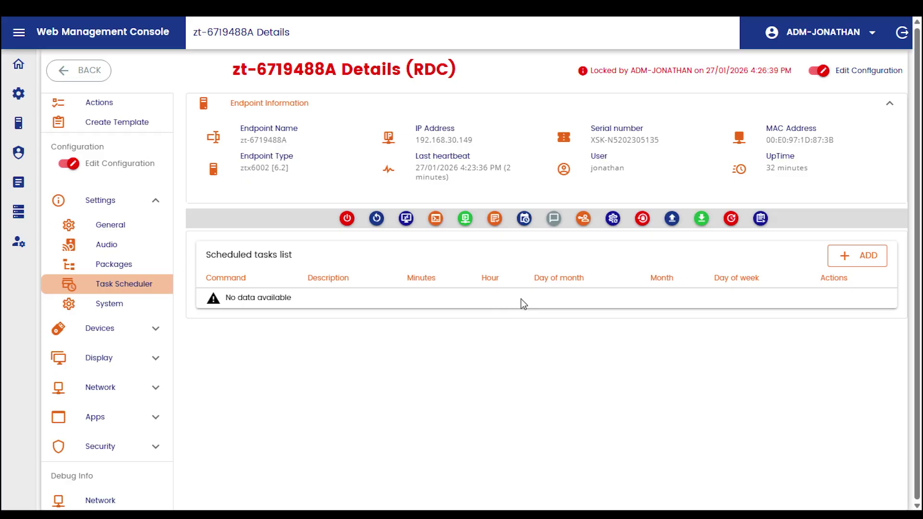
click(853, 262)
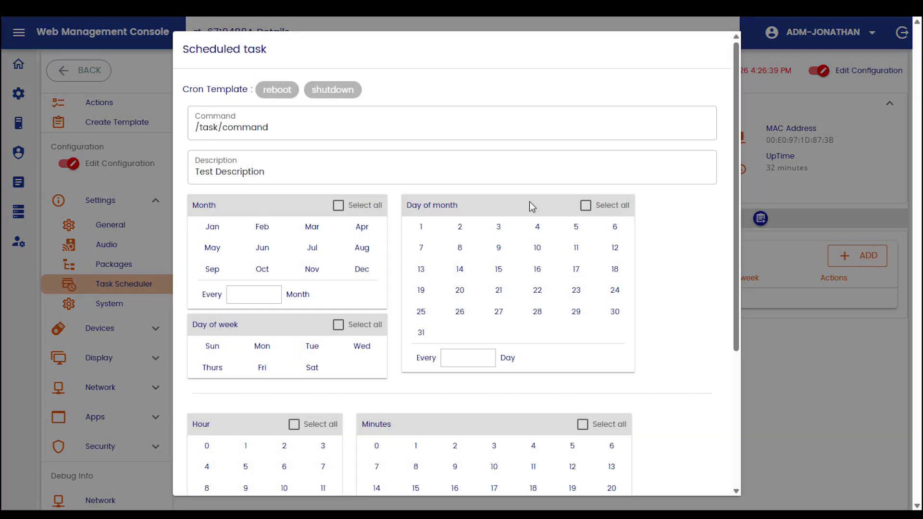
click(284, 91)
- Schedule the reboot task for every day of the week at hour 20, minute 0
scroll(445, 153, down, 2)
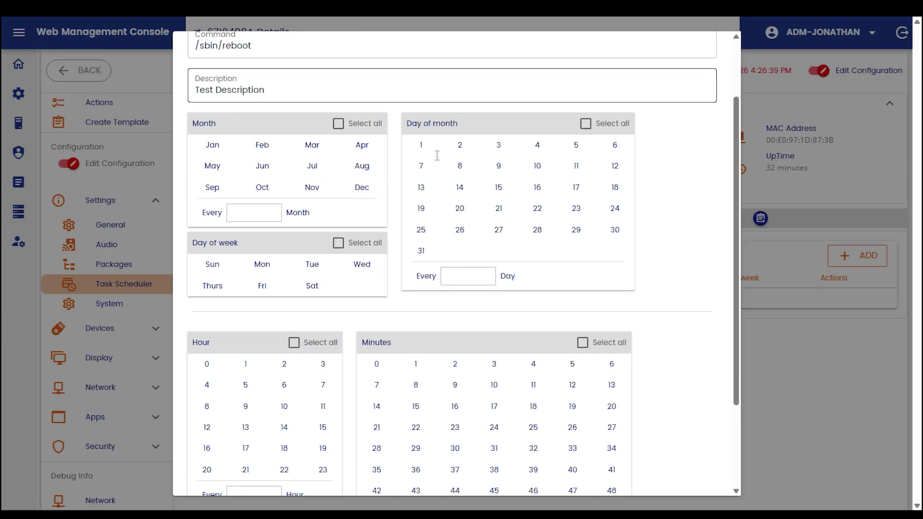
click(338, 242)
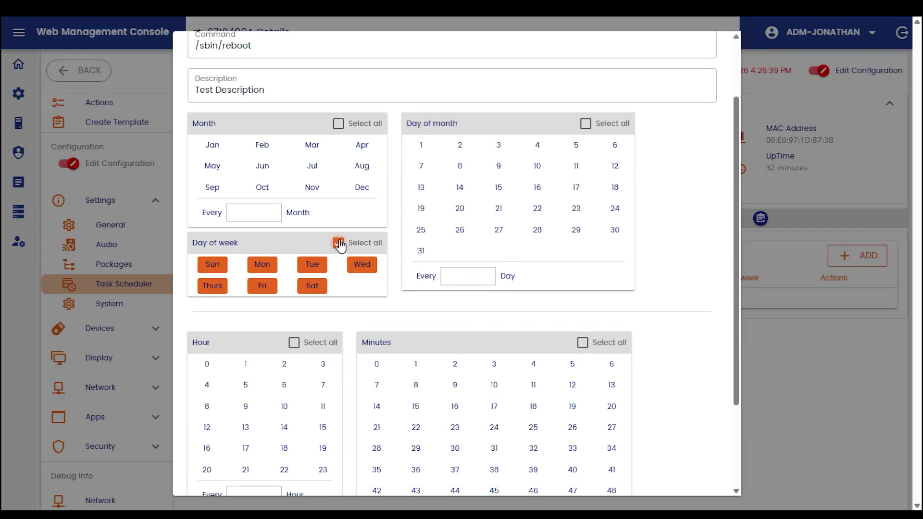
scroll(263, 336, down, 1)
click(208, 414)
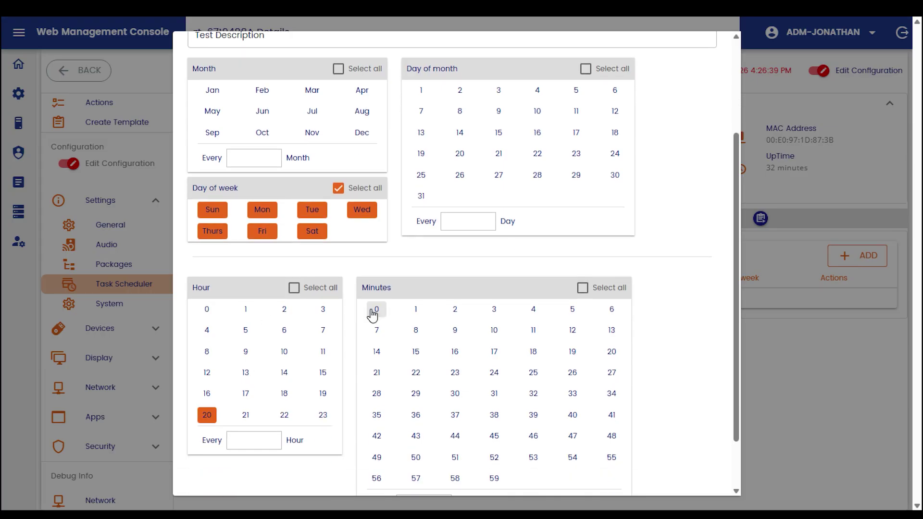
click(375, 310)
- Review and add the scheduled reboot task, and update the endpoint without unlocking it
scroll(475, 243, up, 3)
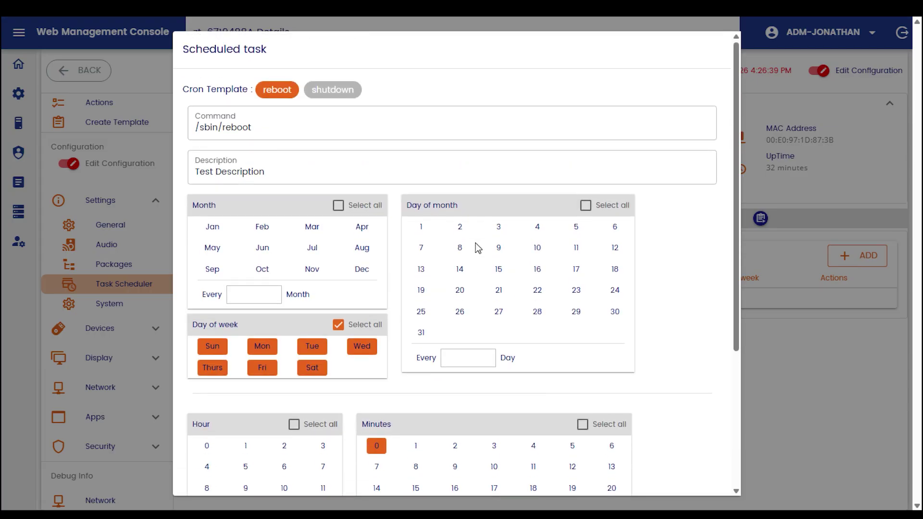
scroll(475, 243, down, 4)
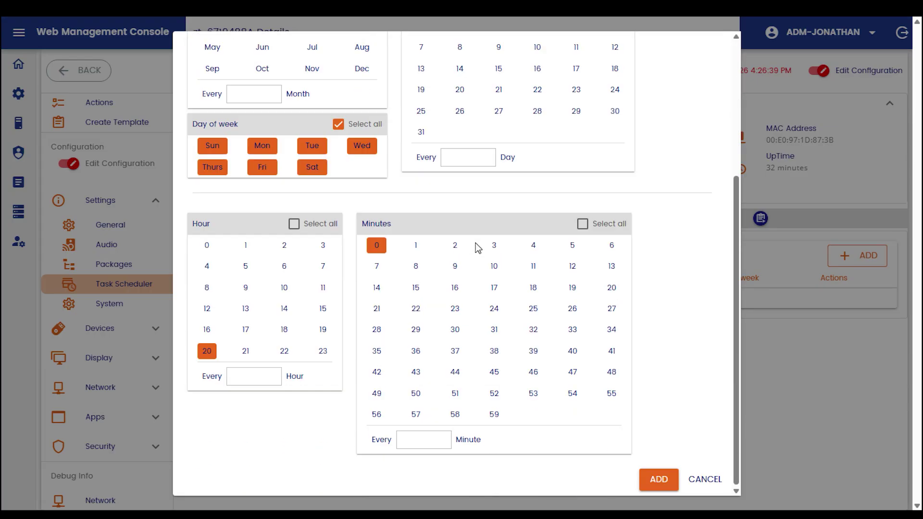
click(657, 486)
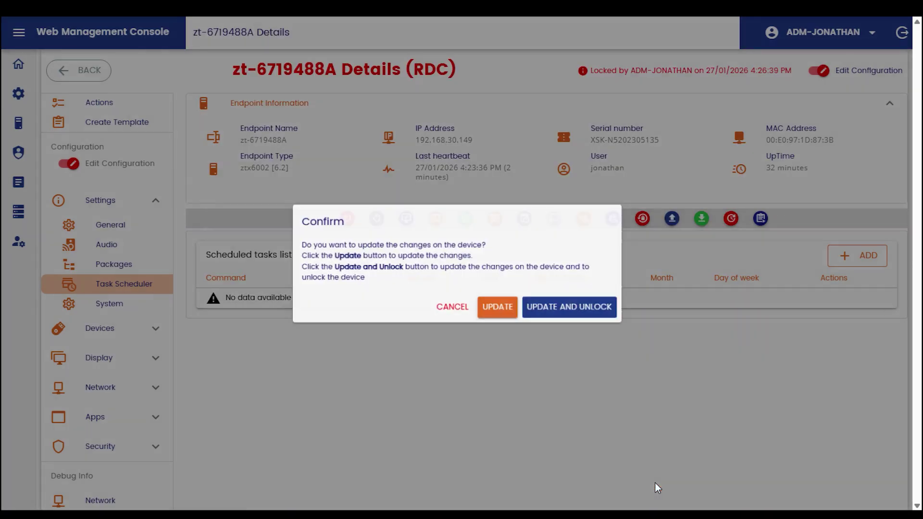
click(487, 311)
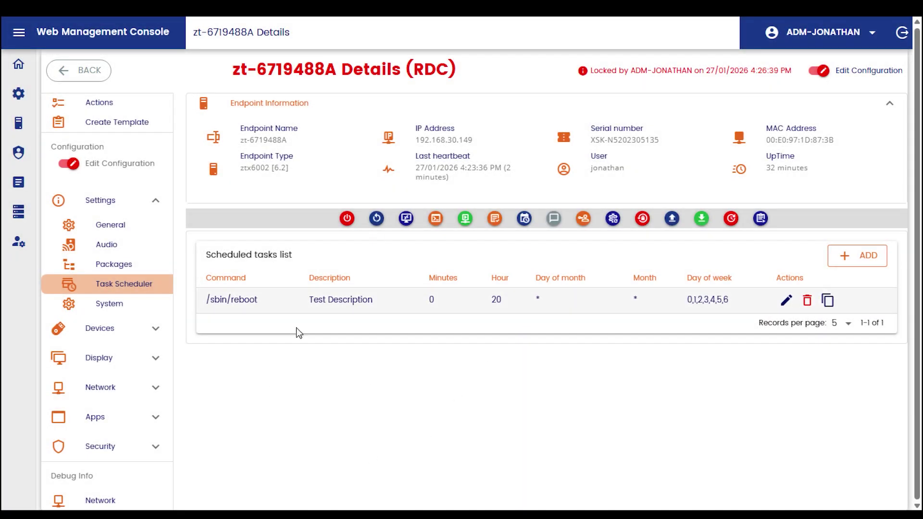
- Open the endpoint's External Devices settings to examine the disk options and USB guard
click(114, 328)
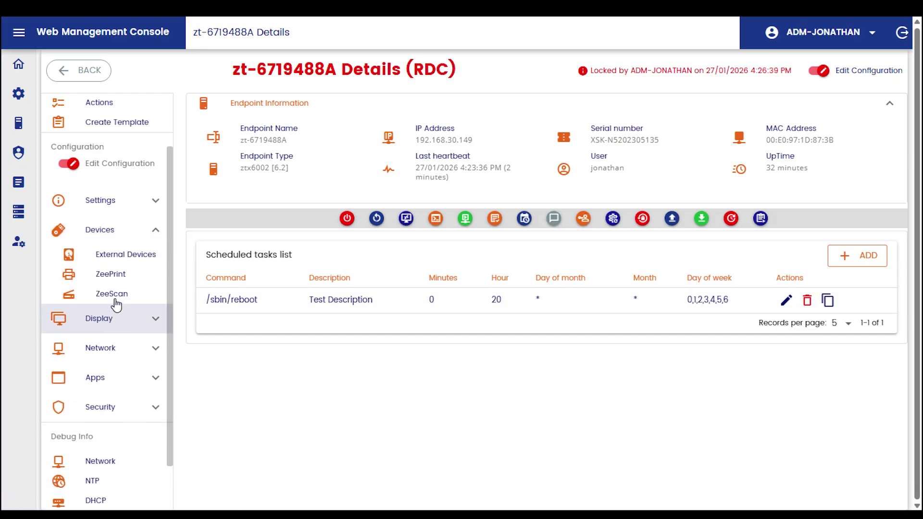
click(116, 262)
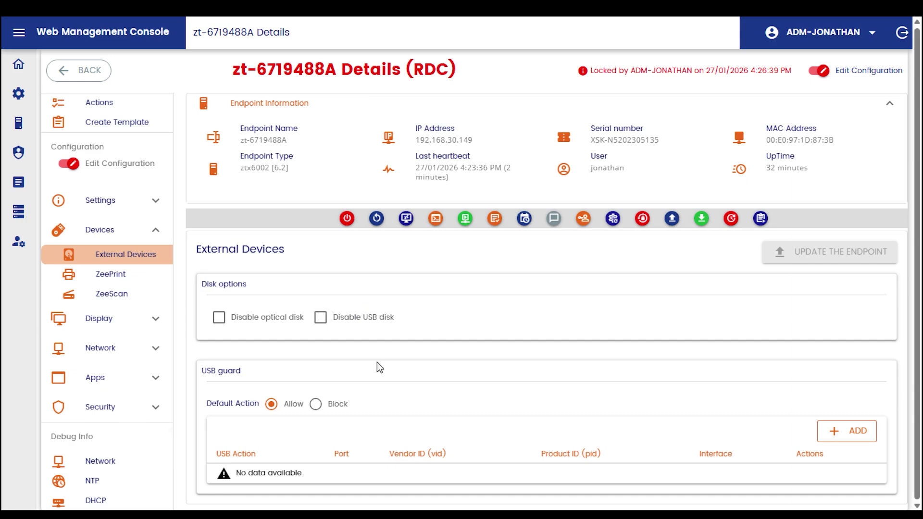
- Open a new USB guard rule to examine its selectable USB devices, vendor ID and product ID fields, and discard it
click(835, 432)
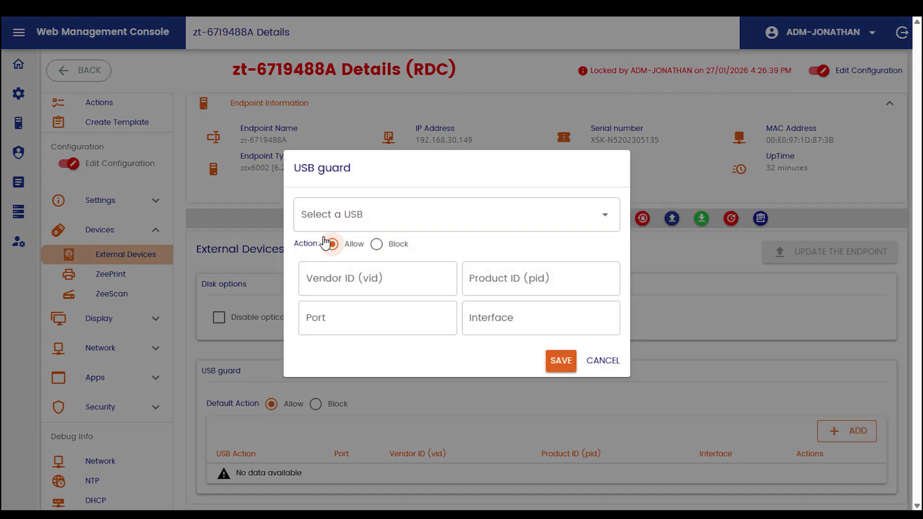
click(409, 219)
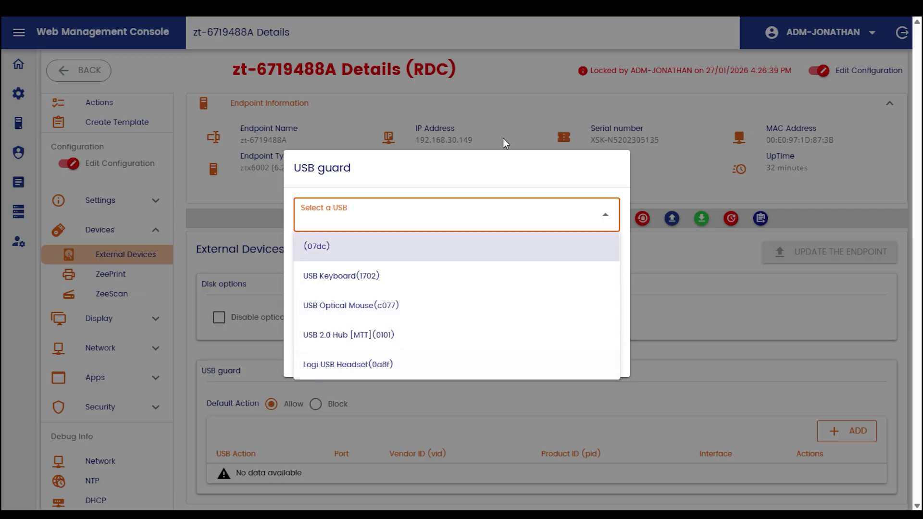
click(498, 166)
click(381, 279)
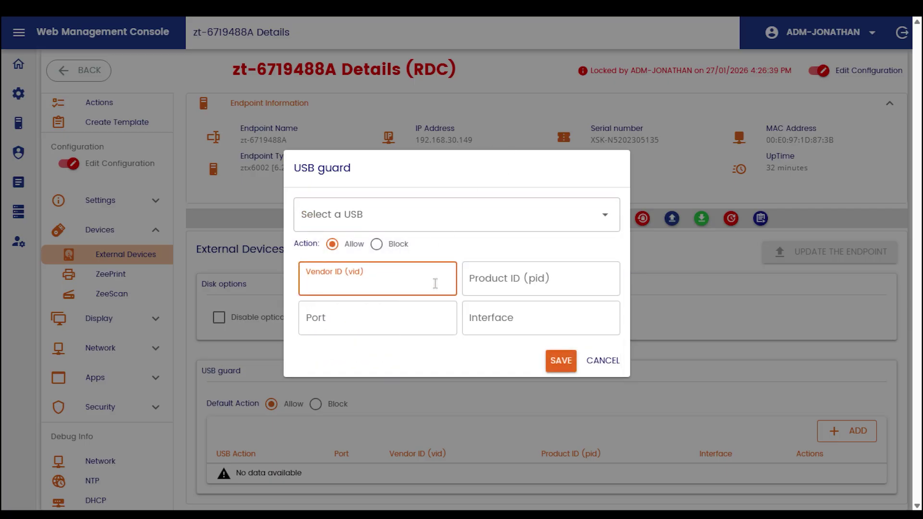
click(532, 288)
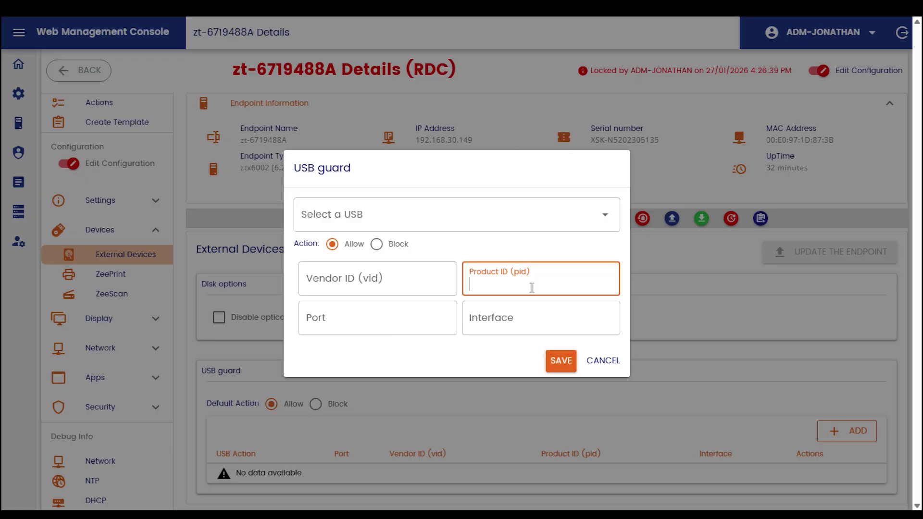
click(603, 361)
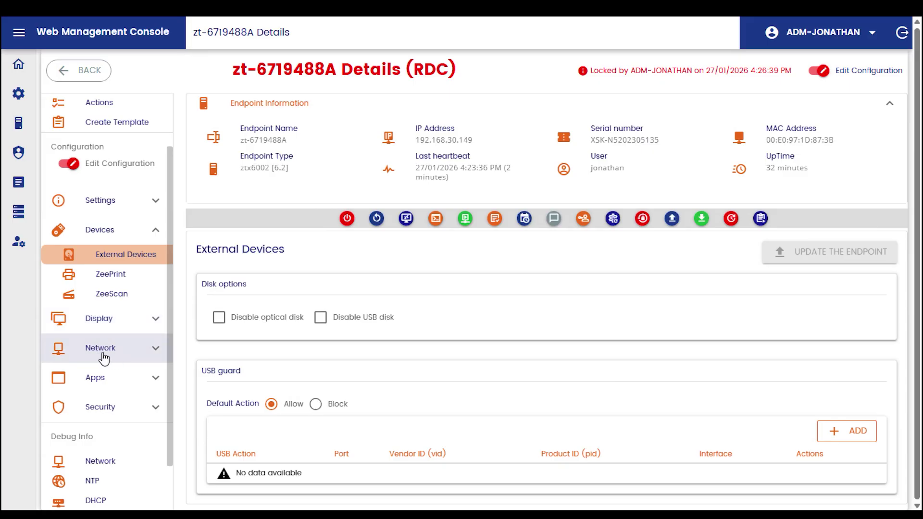
- Expand the endpoint's Network configuration and review the DNS and Proxy settings
click(102, 350)
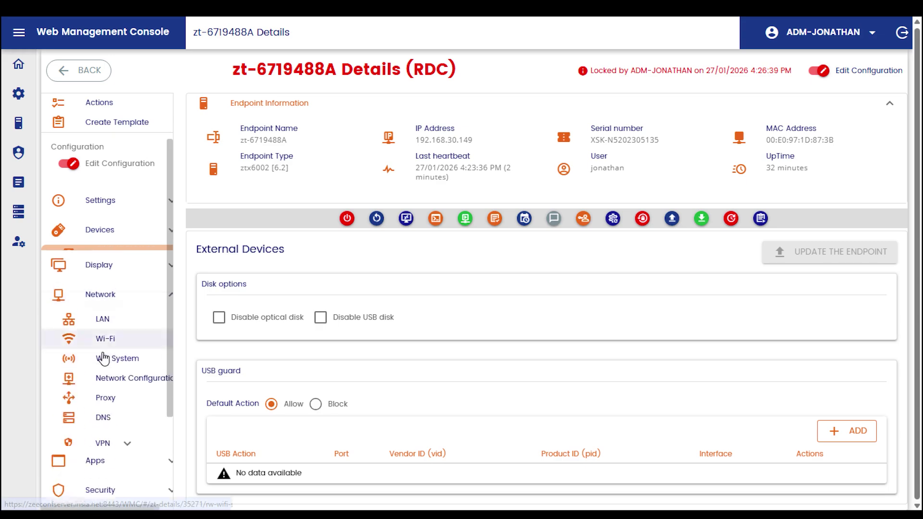
scroll(133, 316, down, 1)
scroll(134, 318, down, 1)
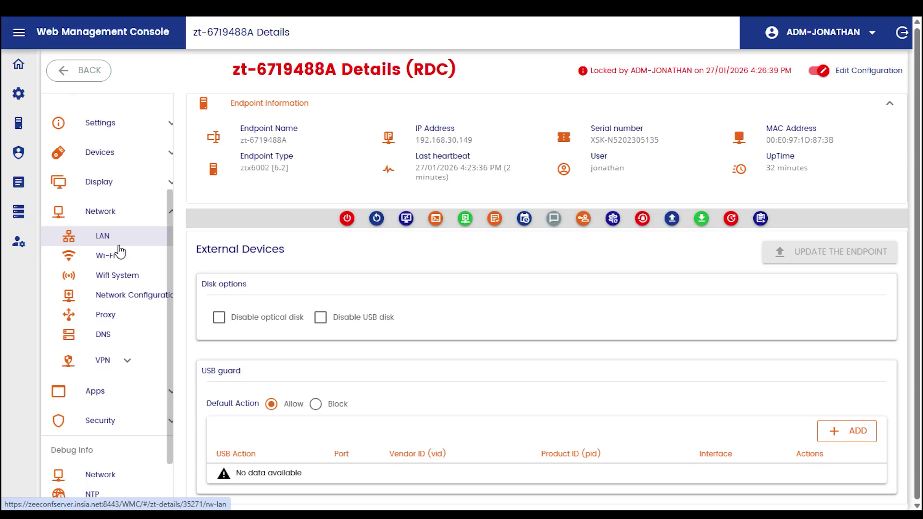
click(109, 339)
click(110, 315)
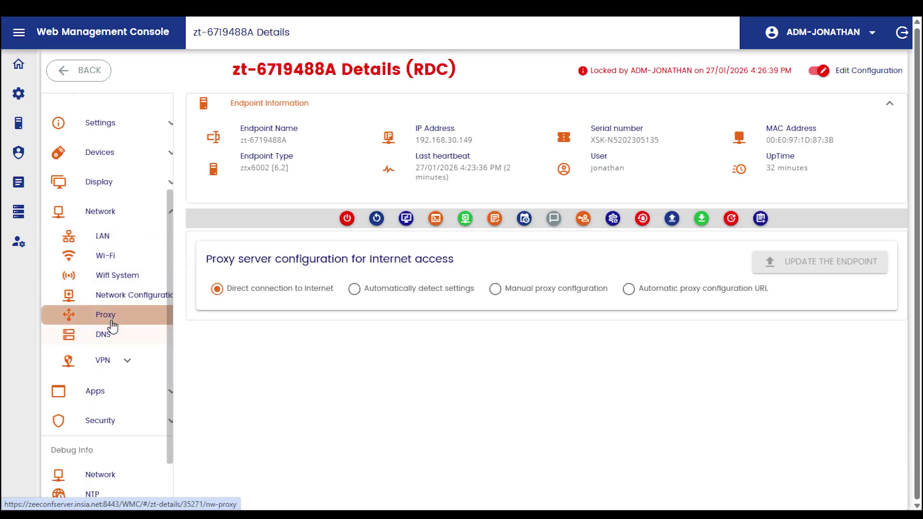
- Open a new ZeeConnect VPN connection to examine the available VPN types, and close it without saving
click(107, 363)
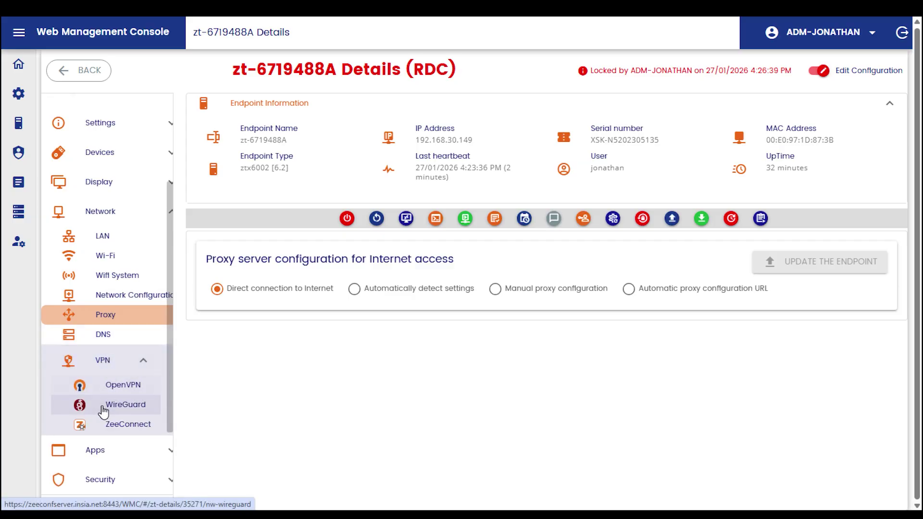
click(125, 428)
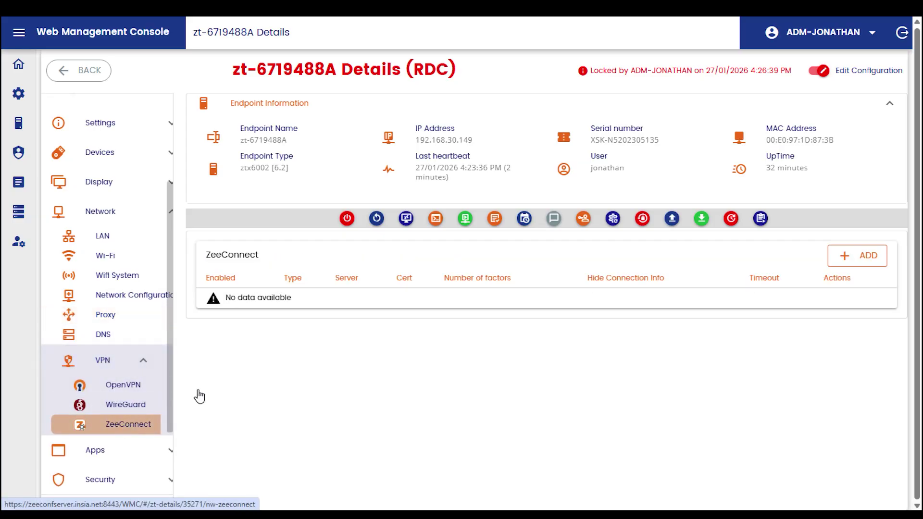
click(856, 255)
click(393, 167)
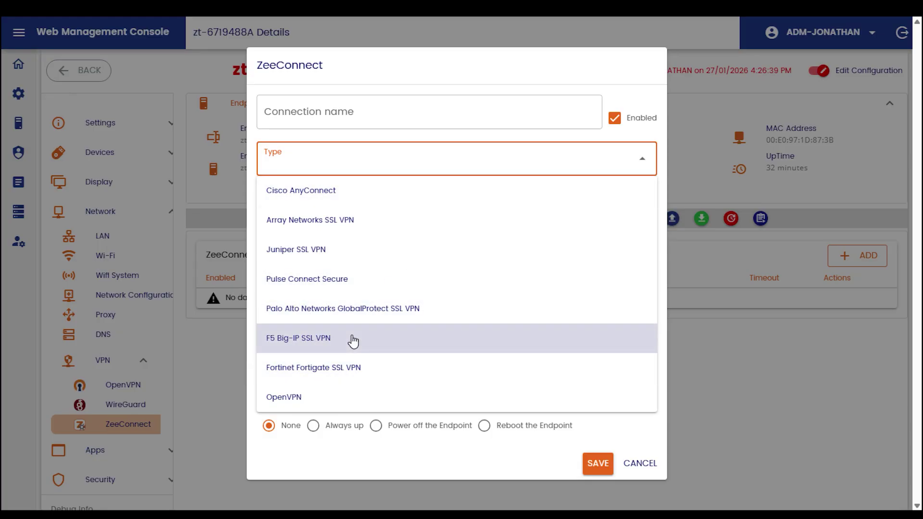
click(641, 464)
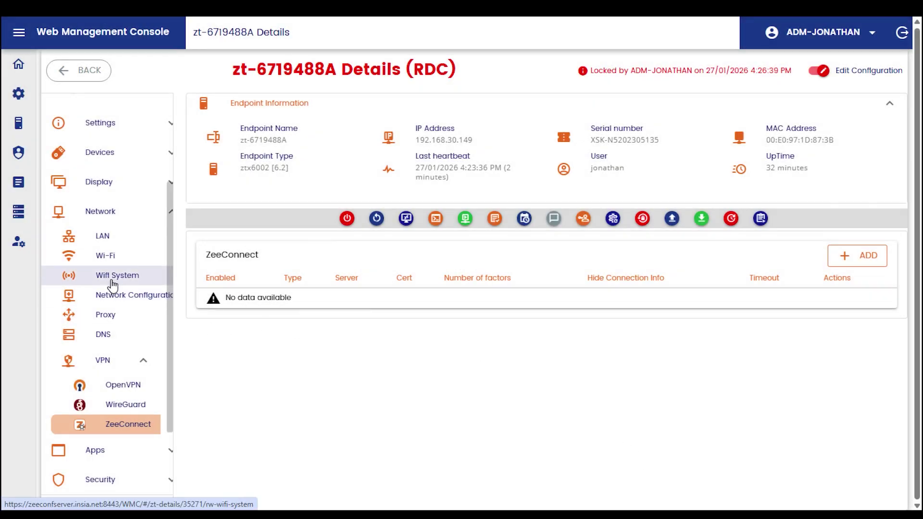
- Open a new Wifi System entry to examine its name, encryption and password fields, and close it without adding it
click(115, 275)
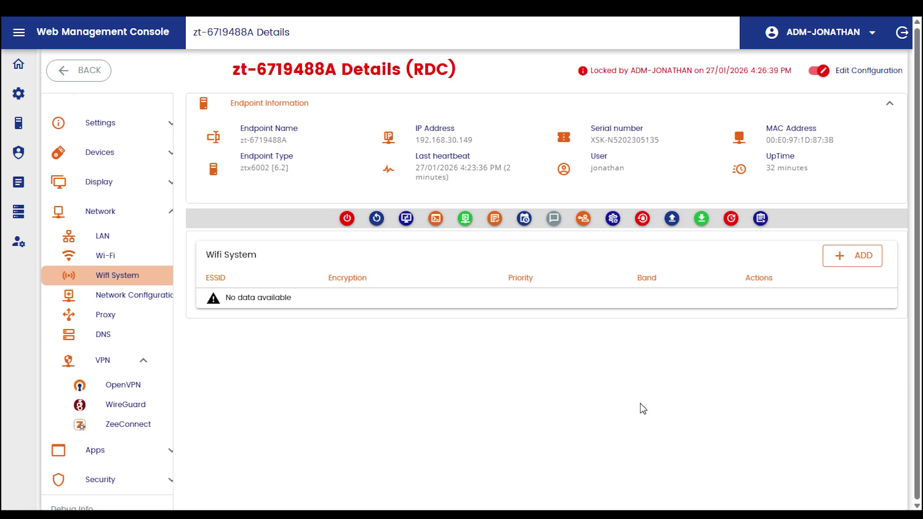
click(836, 259)
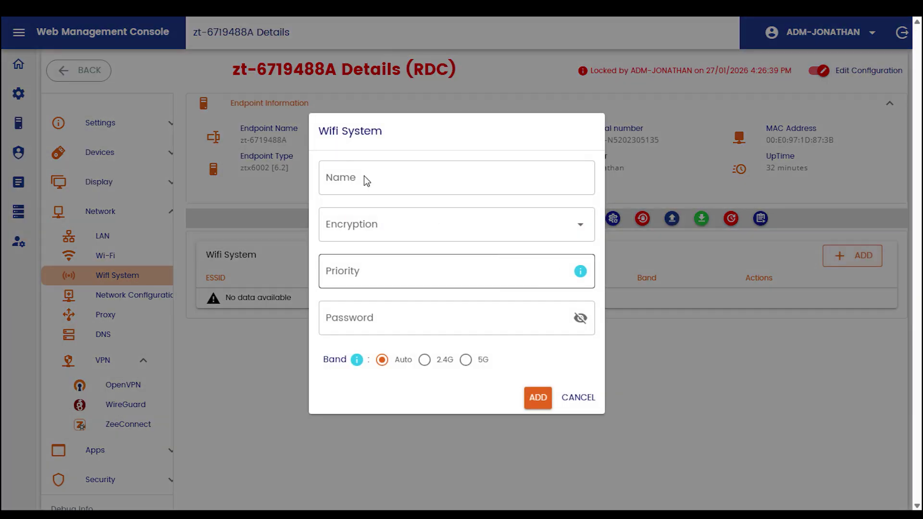
click(347, 173)
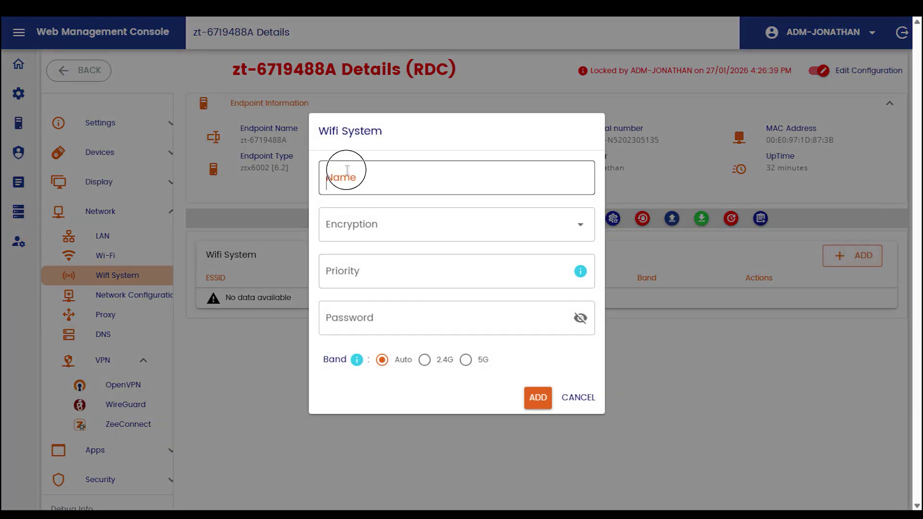
click(399, 223)
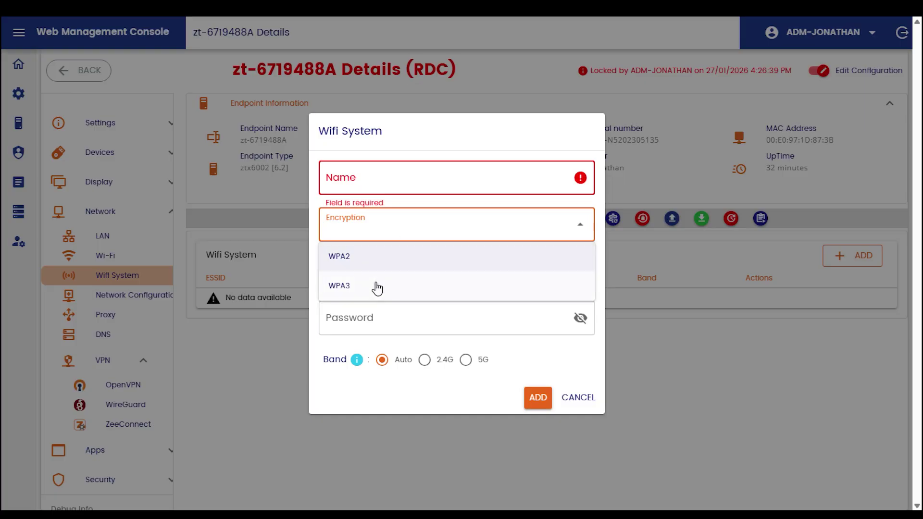
click(412, 208)
click(388, 308)
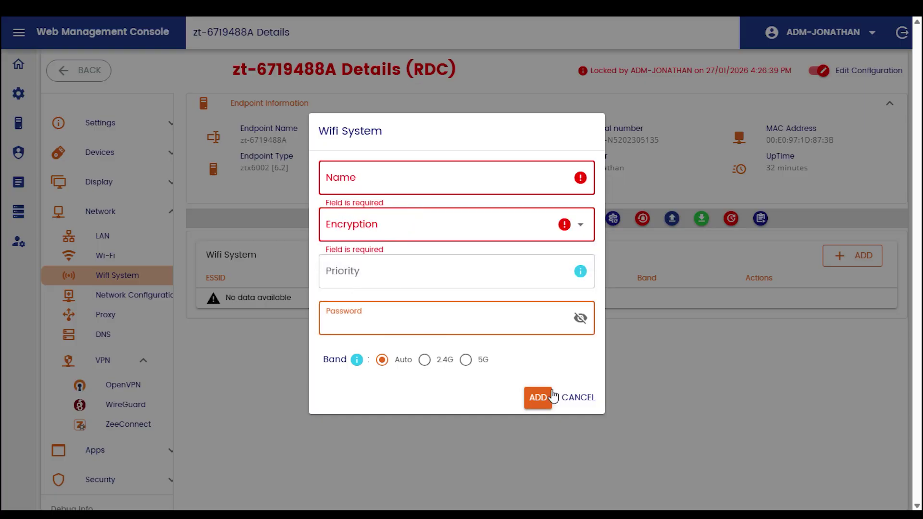
click(567, 404)
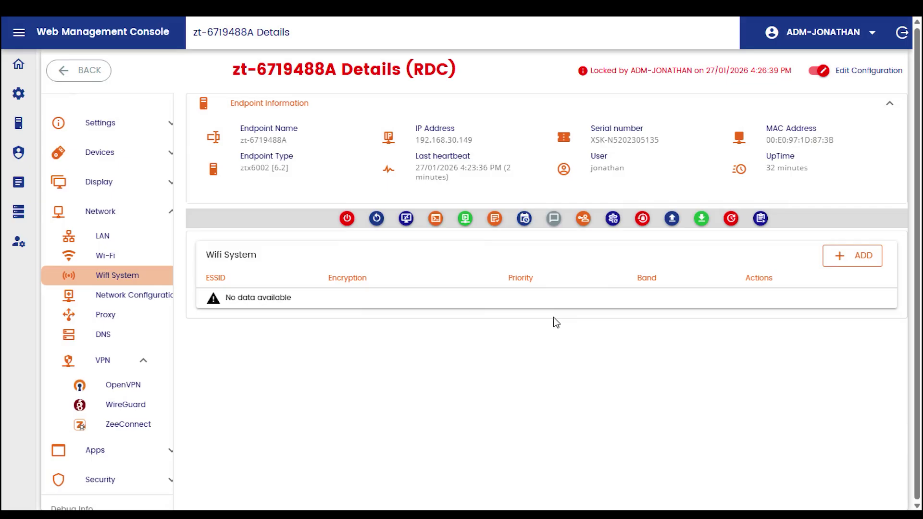
- Examine the endpoint's Citrix app settings, from client drives and client parameters through store URL, display and audio port options
scroll(120, 345, down, 3)
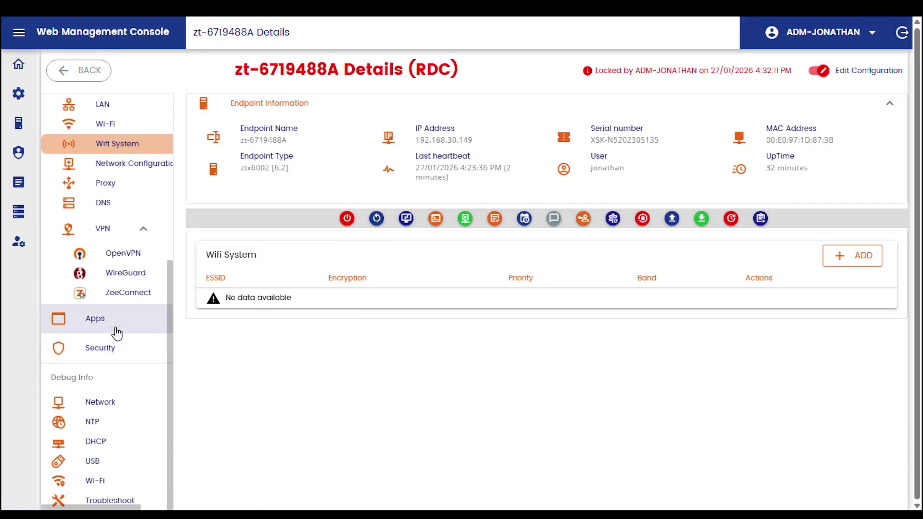
click(117, 333)
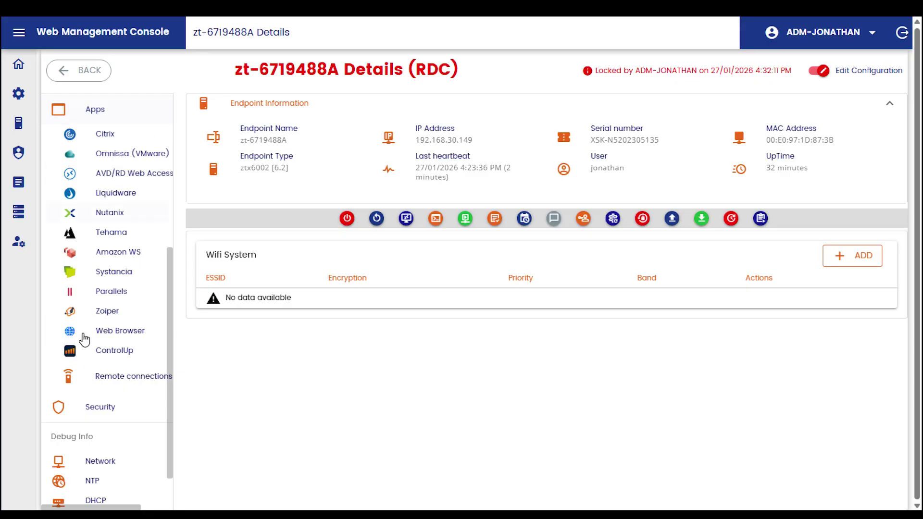
click(97, 135)
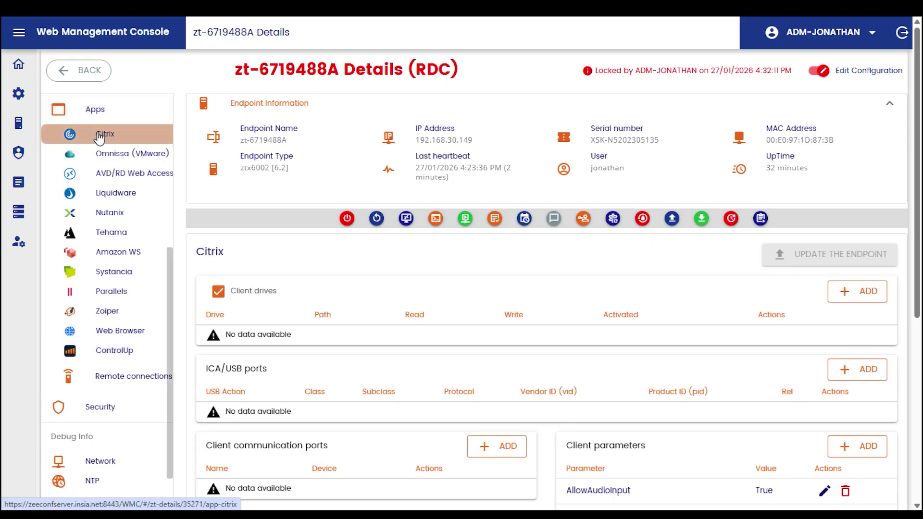
scroll(429, 330, down, 4)
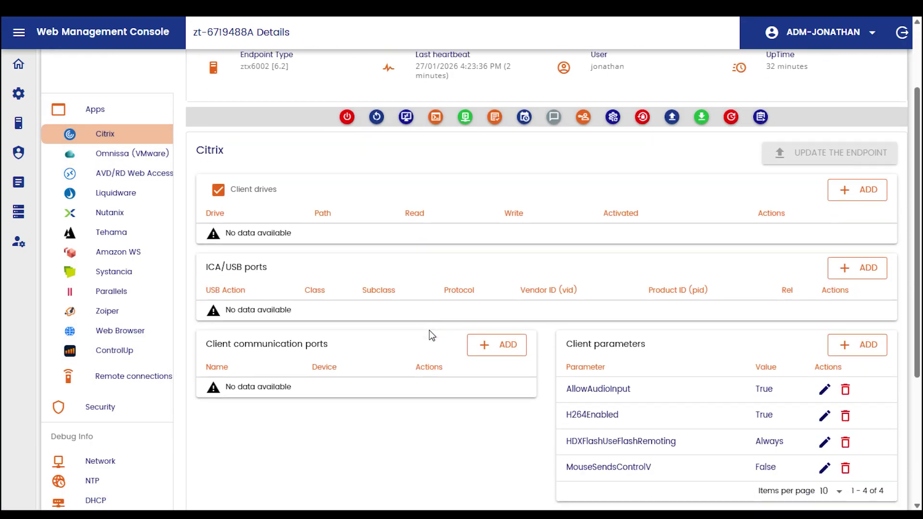
scroll(429, 331, down, 2)
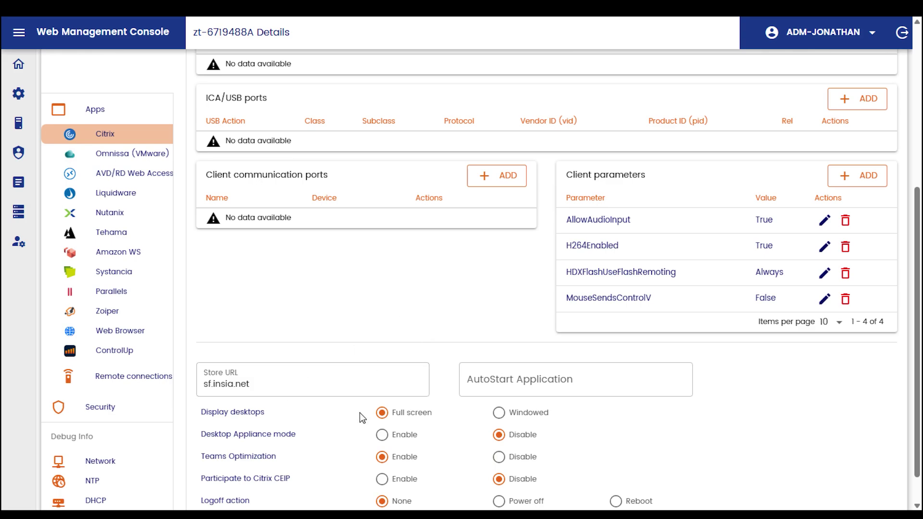
scroll(359, 417, down, 1)
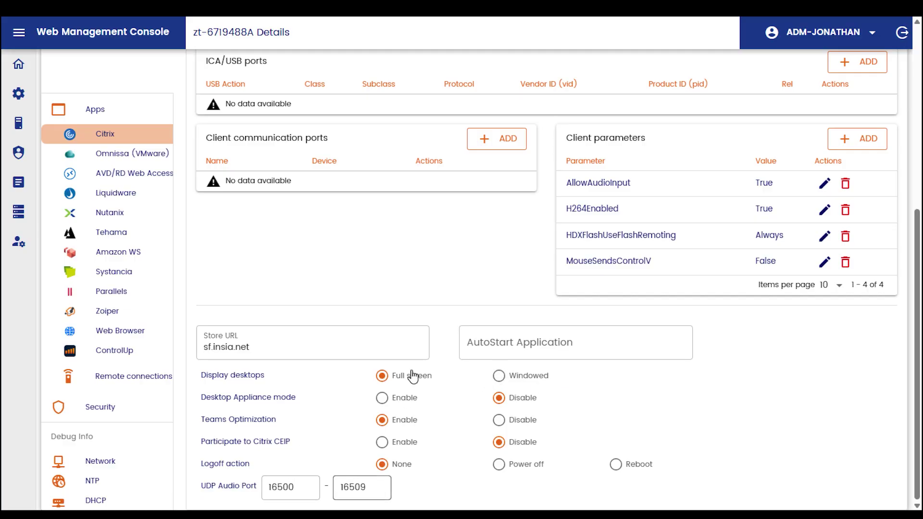
scroll(419, 352, up, 2)
scroll(420, 352, up, 1)
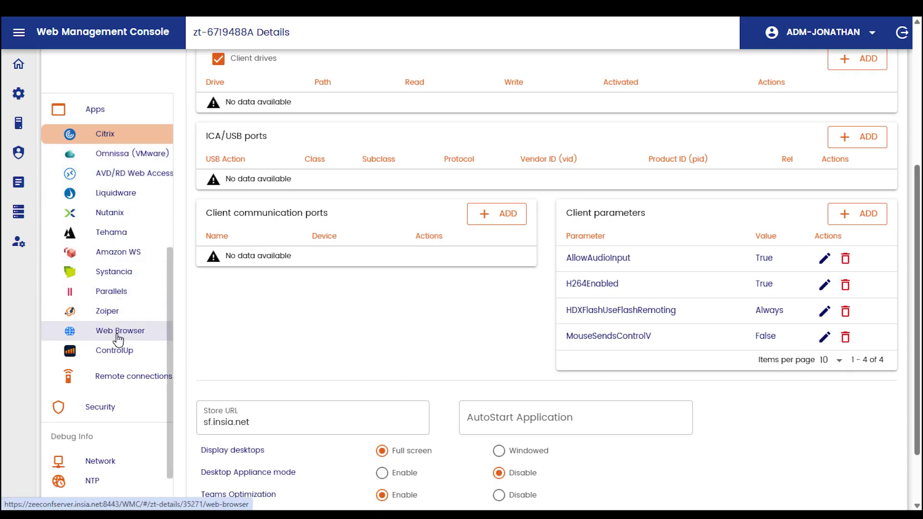
- View the endpoint's RDP remote connections, examine the properties available for a new RDP application, and discard it
click(117, 378)
scroll(144, 339, down, 1)
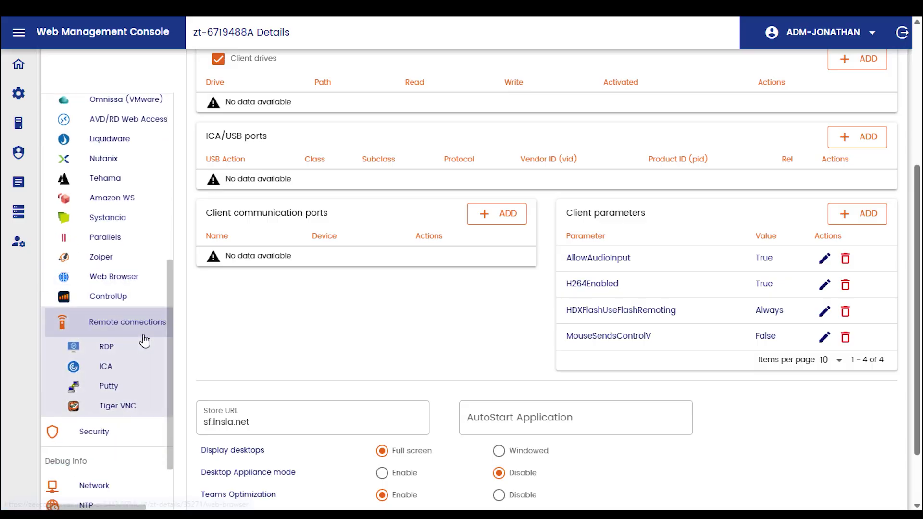
scroll(144, 341, down, 1)
scroll(144, 341, right, 1)
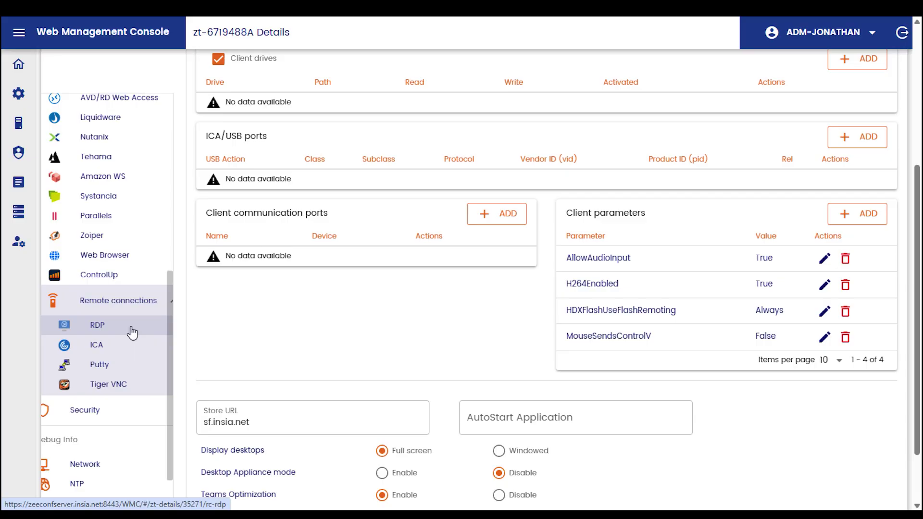
click(132, 333)
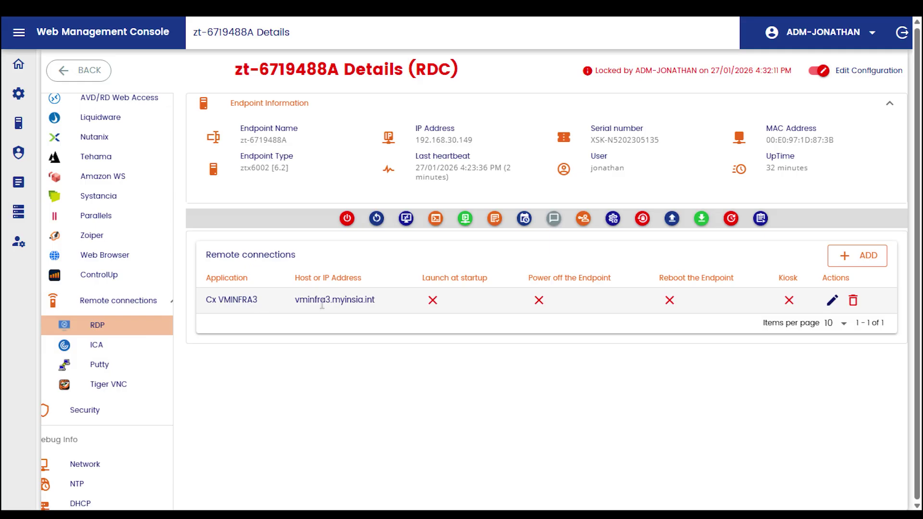
click(867, 262)
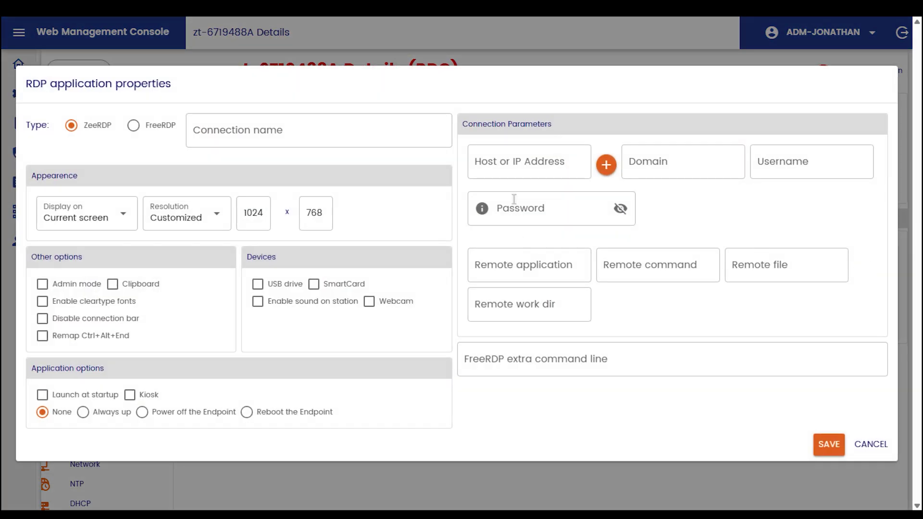
click(515, 172)
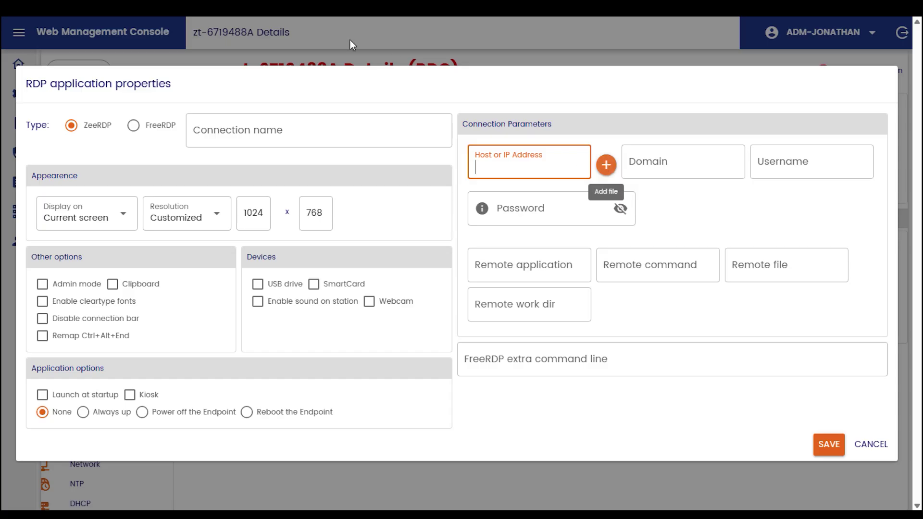
click(875, 457)
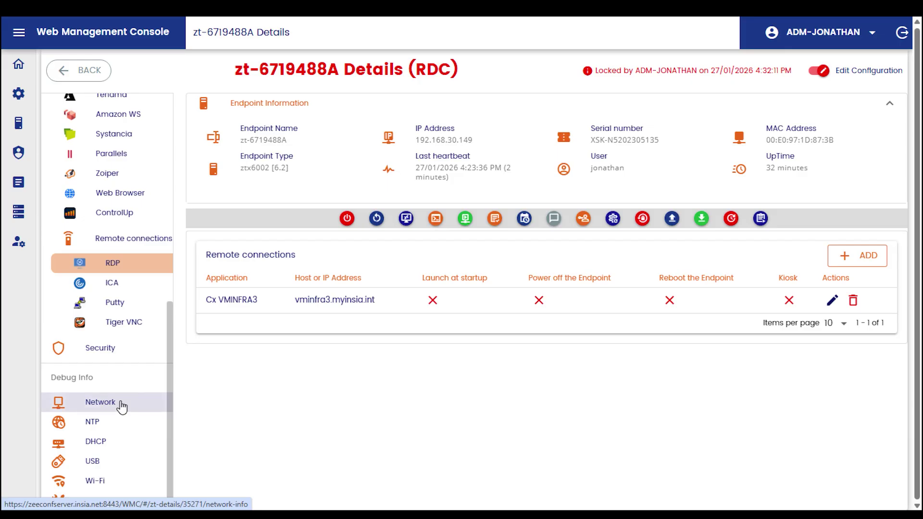
- Review the endpoint's Network and DHCP debug information and the Troubleshoot tools
click(122, 407)
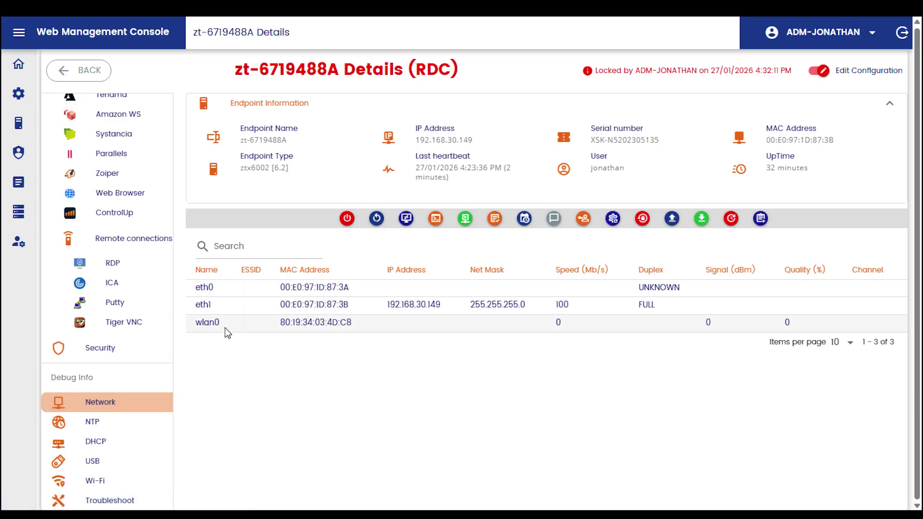
click(109, 446)
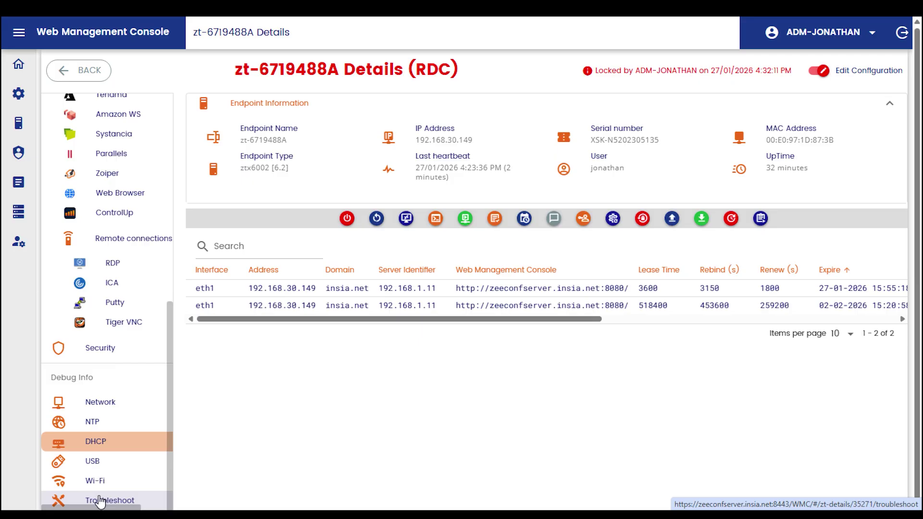
click(100, 500)
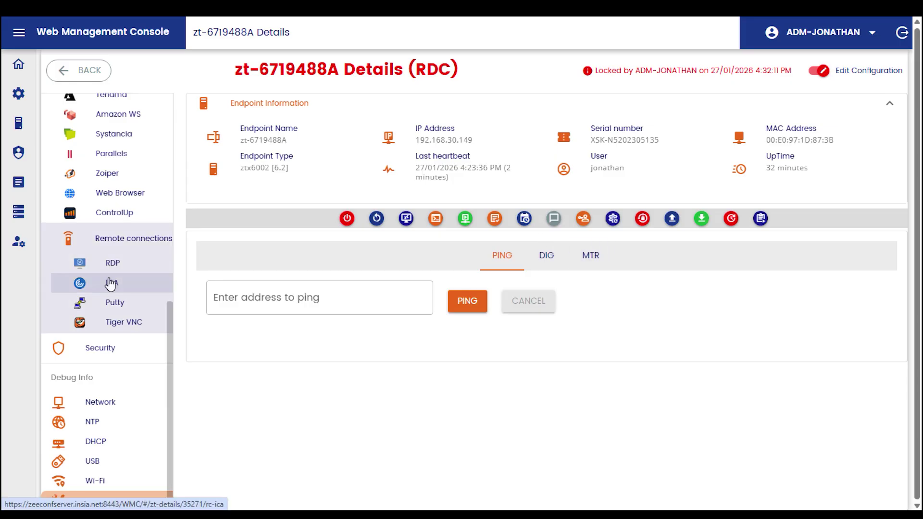
scroll(110, 284, up, 5)
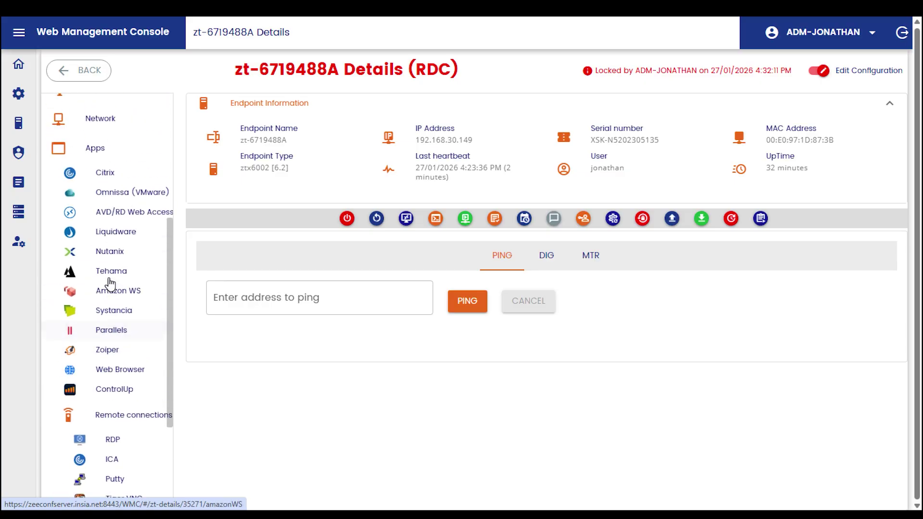
- Open the endpoint's Display Menus settings and review the available applications, Start menu and desktop entries in Full Desktop mode
scroll(110, 284, up, 1)
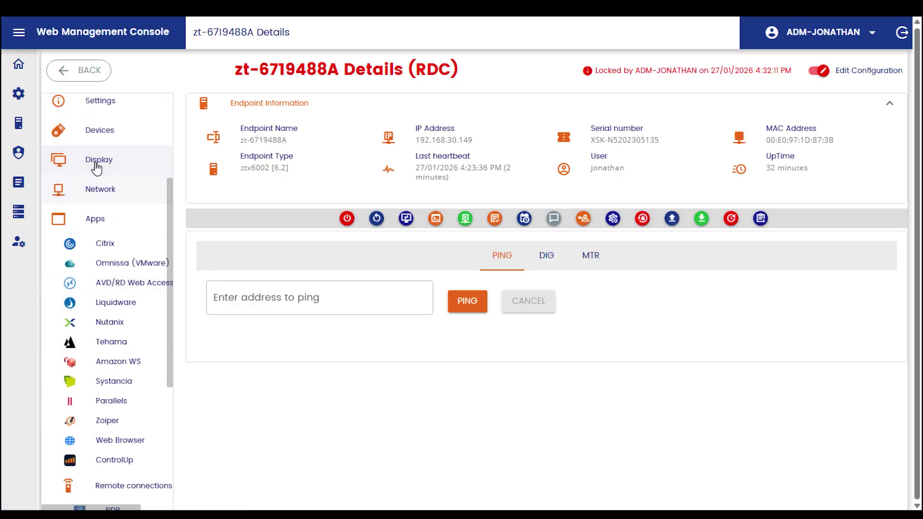
click(96, 163)
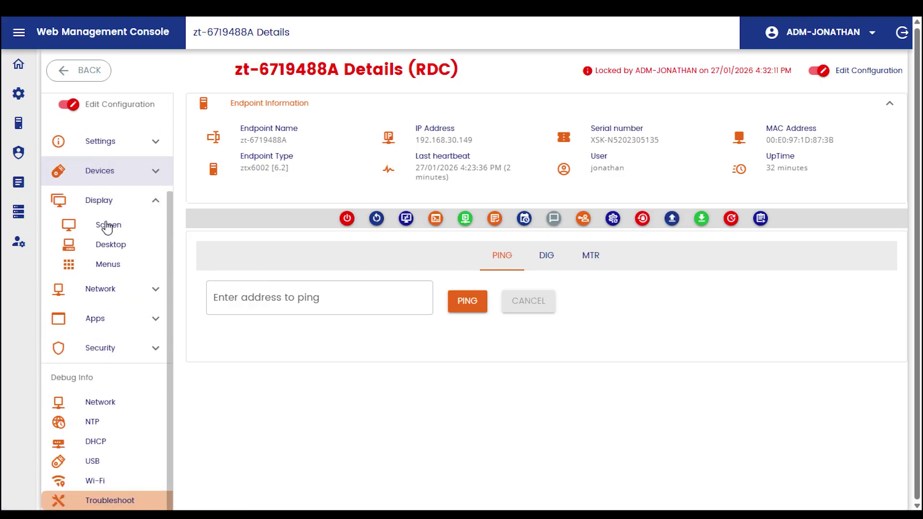
click(110, 263)
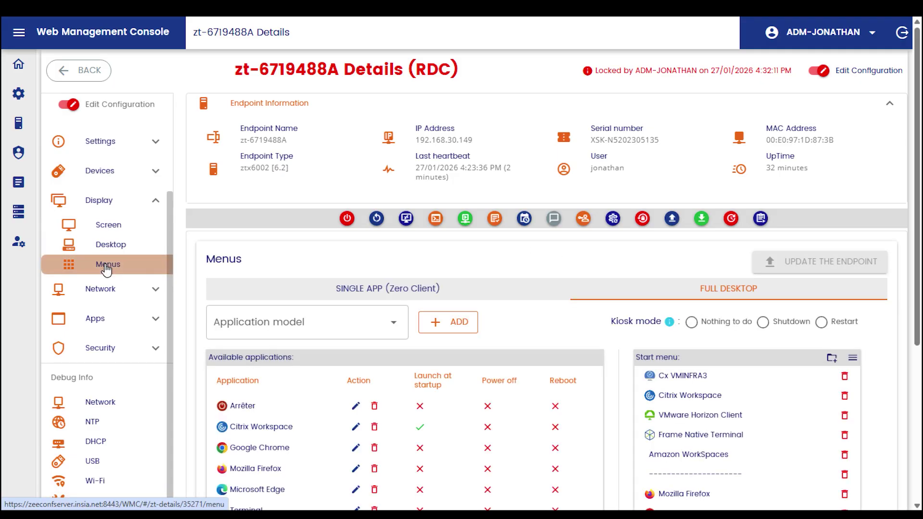
scroll(624, 269, down, 3)
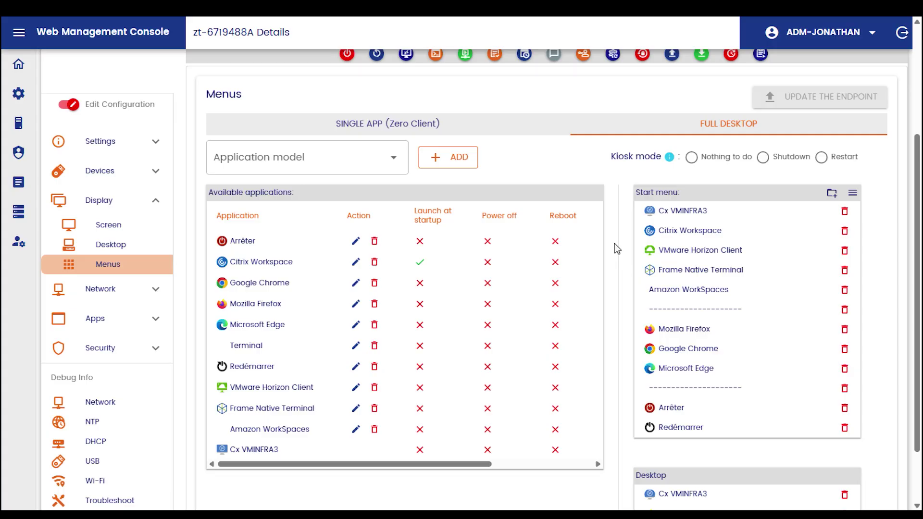
scroll(612, 181, down, 1)
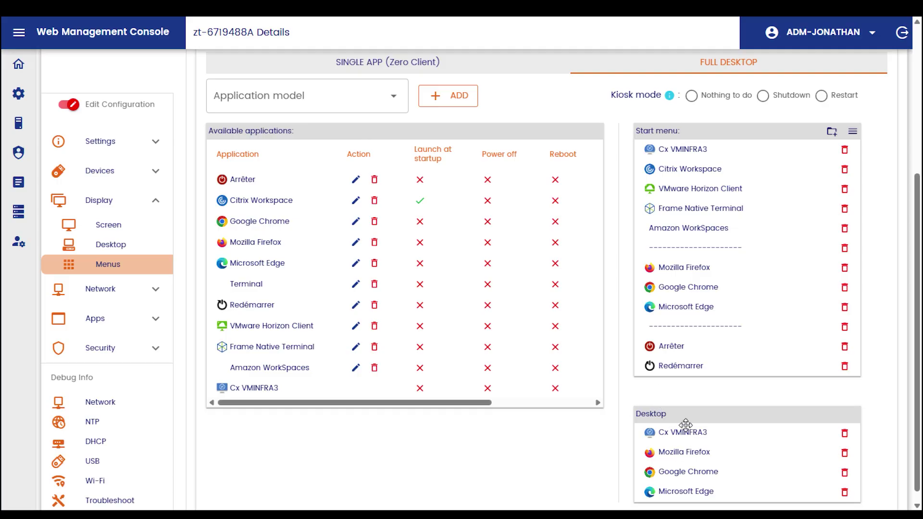
- Examine the application models offered for Single App (Zero Client) mode, and return to Full Desktop mode
click(356, 68)
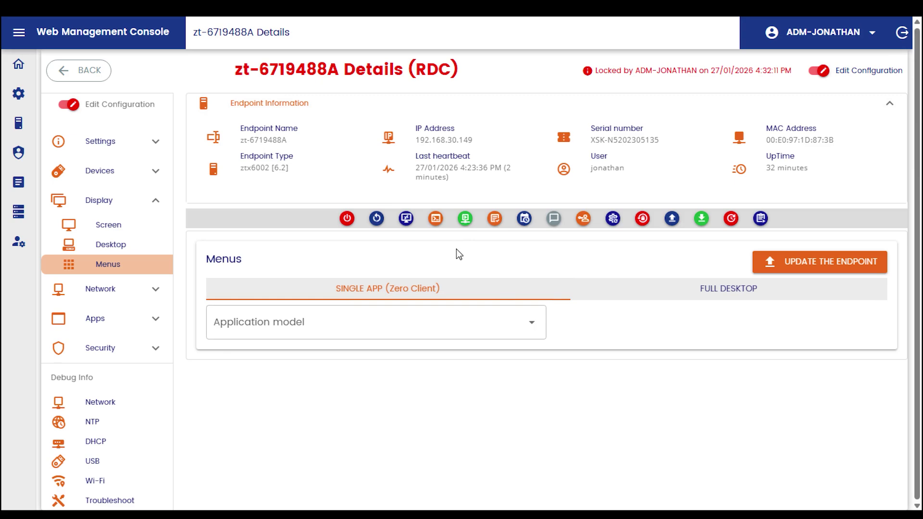
click(434, 337)
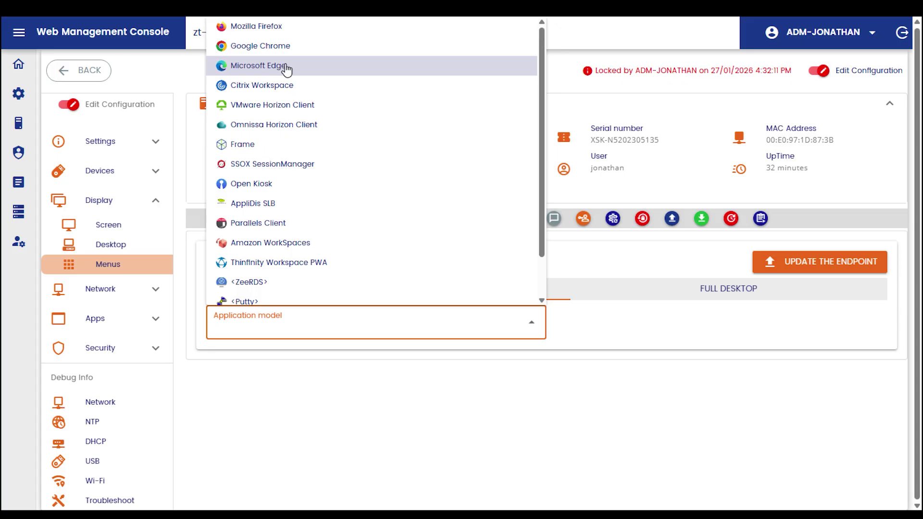
click(596, 289)
- Review the startup, reboot and kiosk options of the available applications, and examine Citrix Workspace's application properties without saving
scroll(597, 240, down, 4)
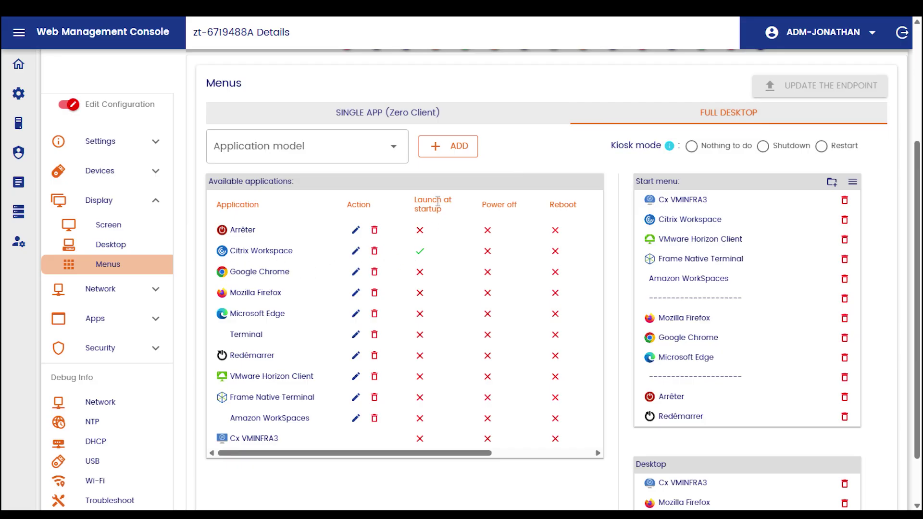
scroll(430, 256, right, 3)
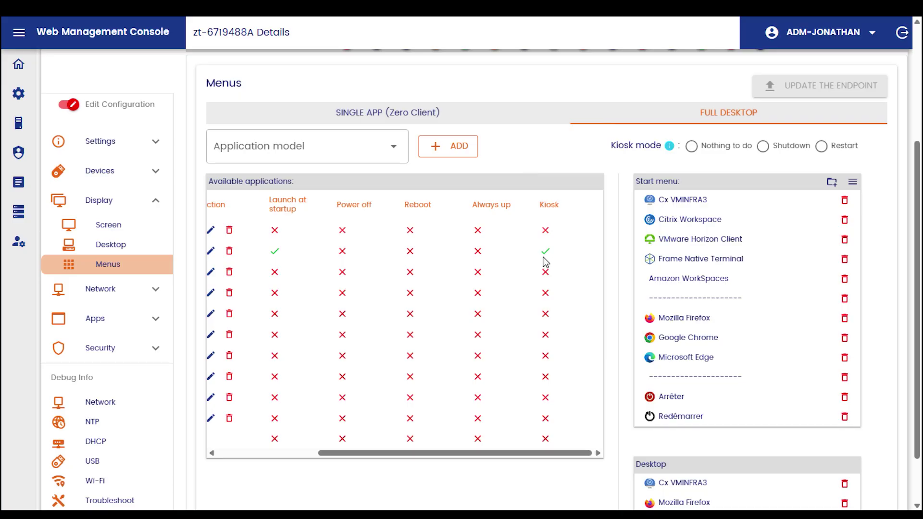
scroll(527, 256, left, 3)
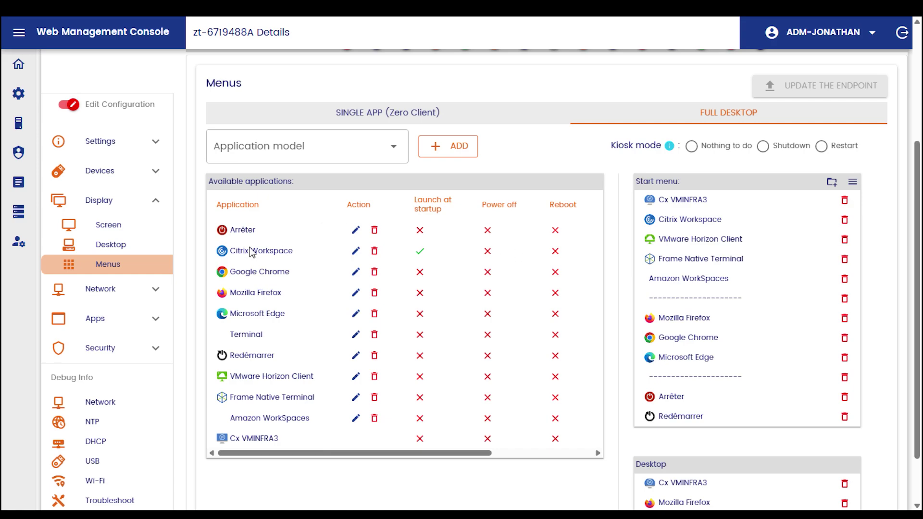
click(355, 251)
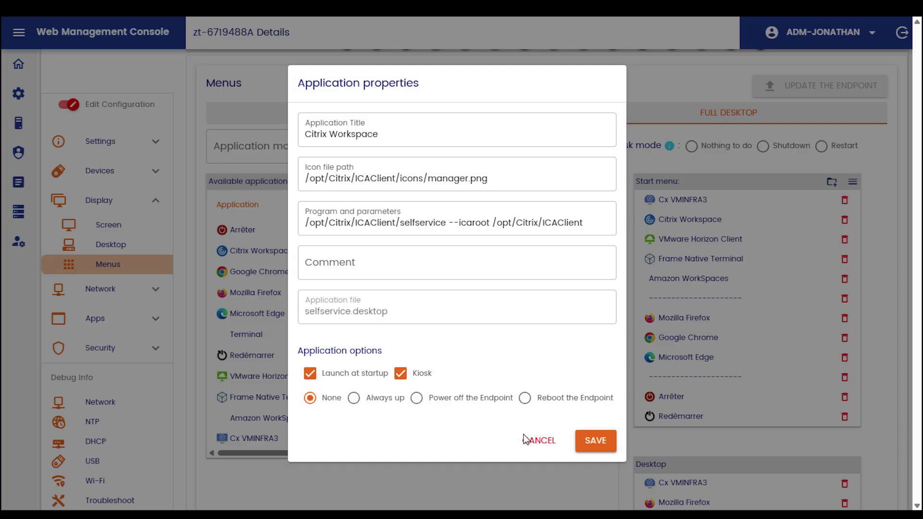
click(552, 444)
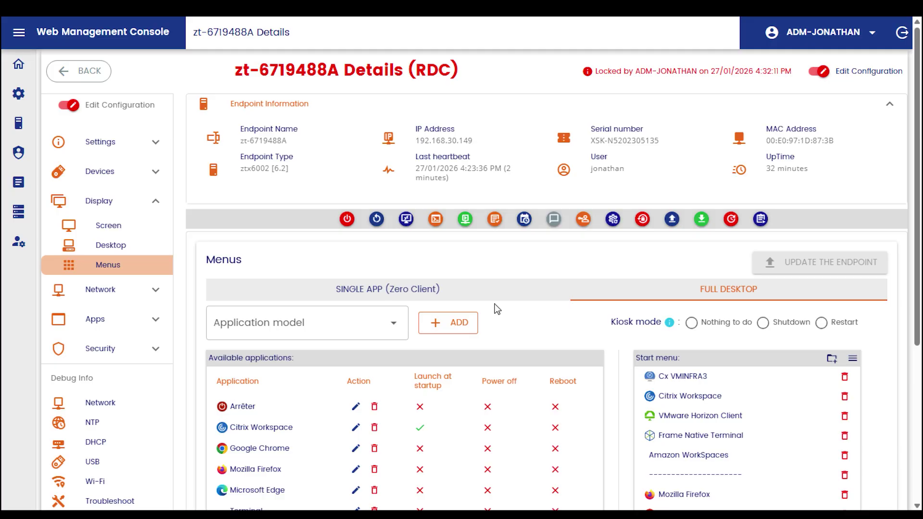
- Start a remote connection to endpoint zt-6719488A and switch between its Screen 1 (Primary) and Screen 2 views
click(406, 220)
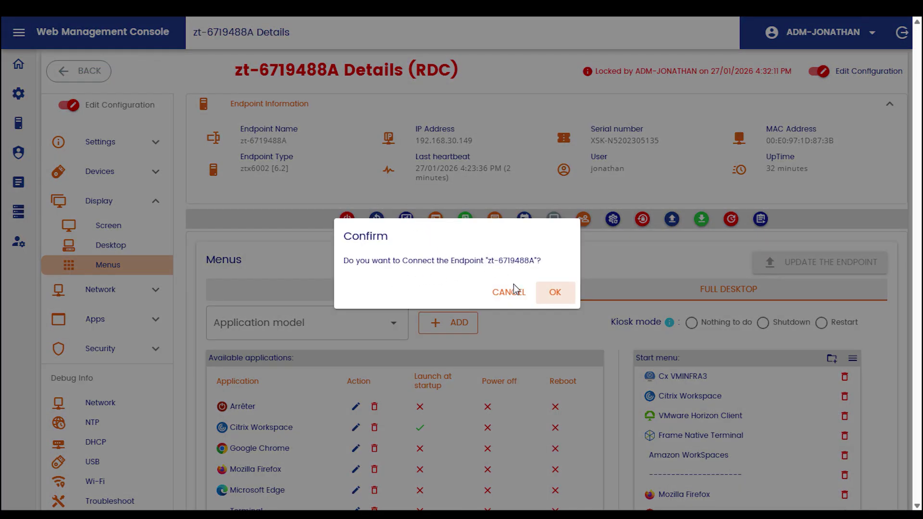
click(553, 292)
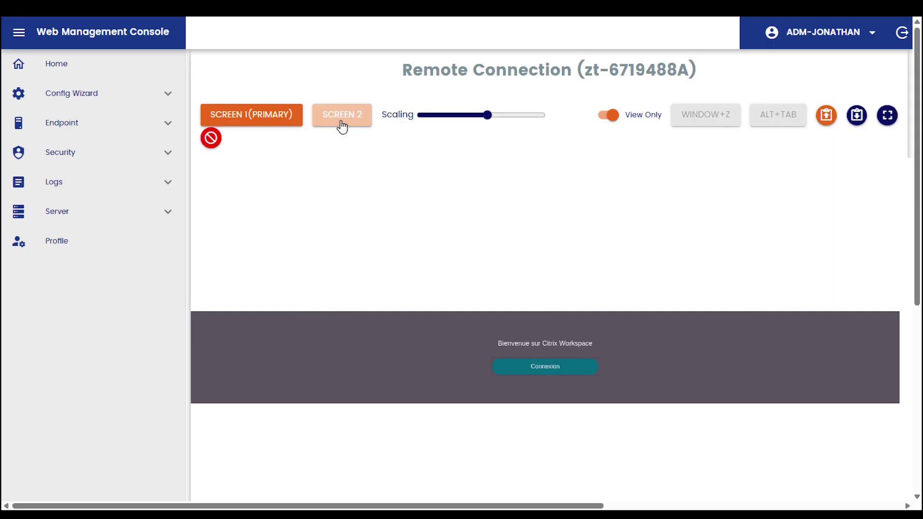
click(320, 119)
click(289, 119)
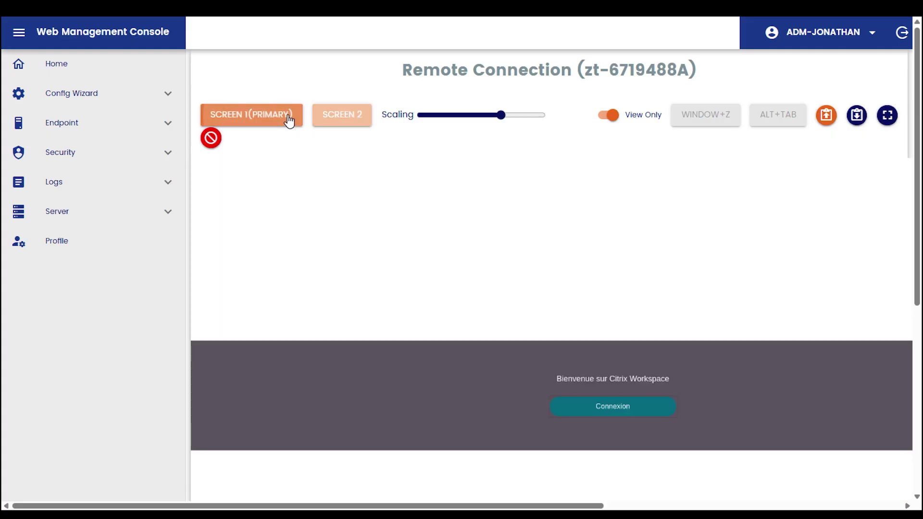
click(334, 120)
click(292, 119)
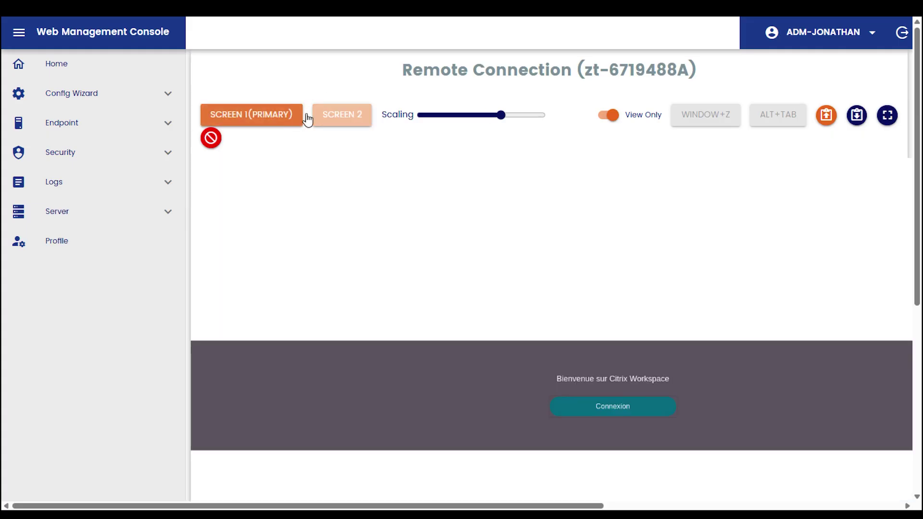
- Turn off View Only for the remote connection and sign in to Citrix Workspace with the user name and account password
click(613, 118)
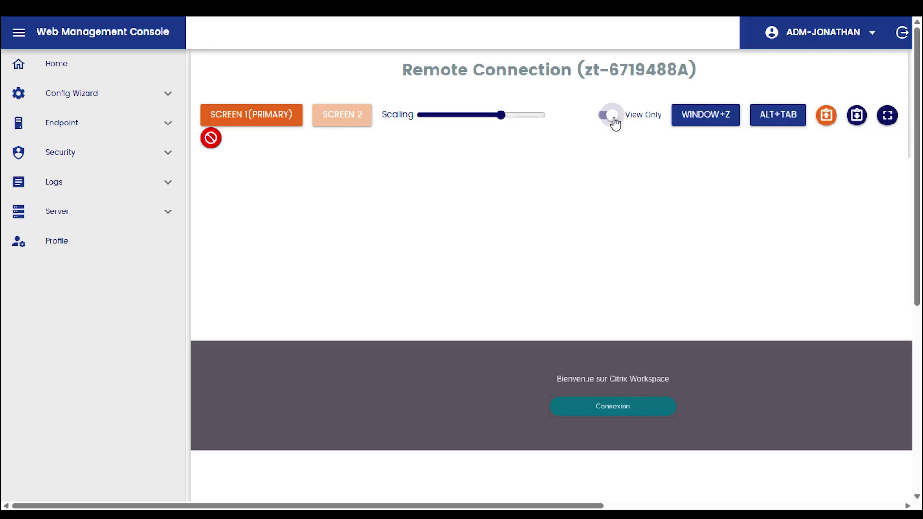
click(613, 408)
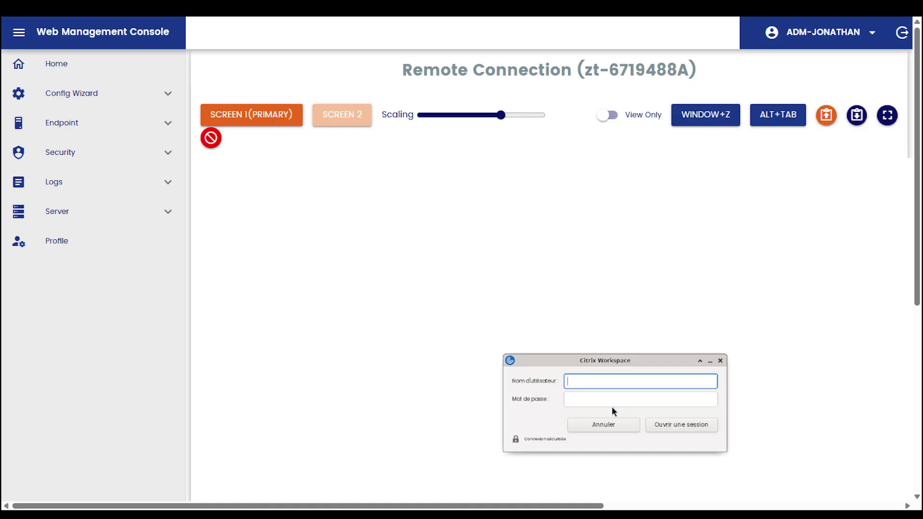
text(jonathan)
key(Tab)
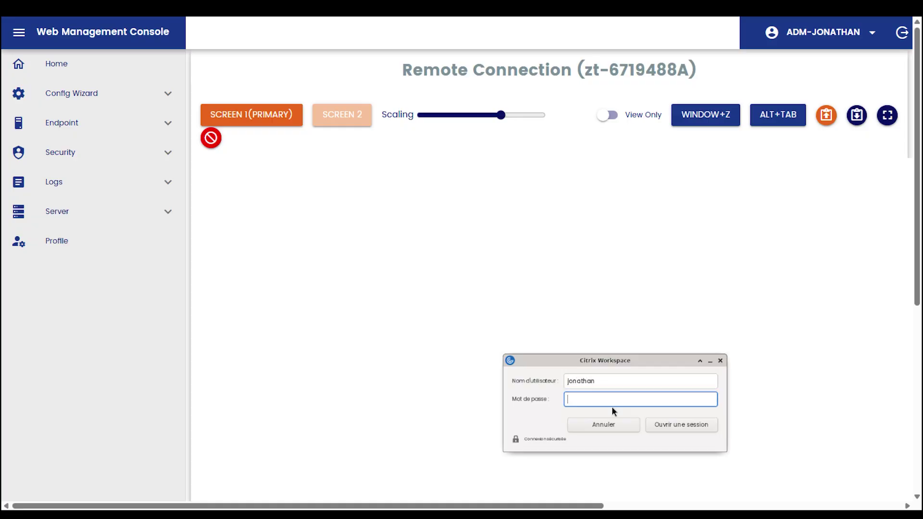
text(********)
key(Return)
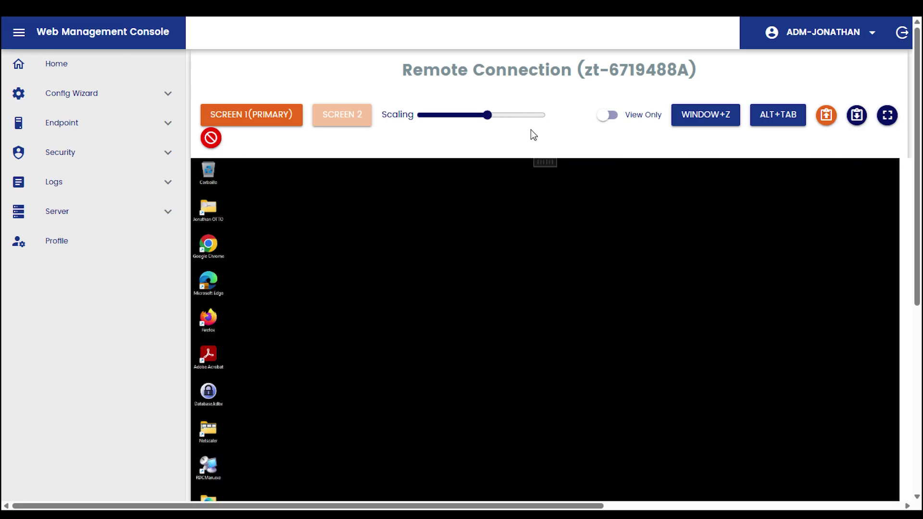
- Try to launch Google Chrome from the remote desktop's taskbar, and end the remote connection
drag(916, 123, 913, 171)
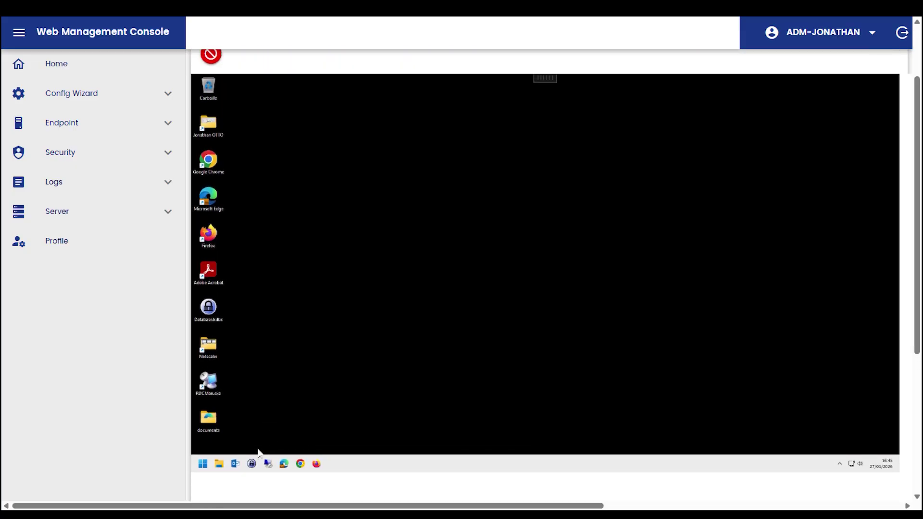
click(302, 464)
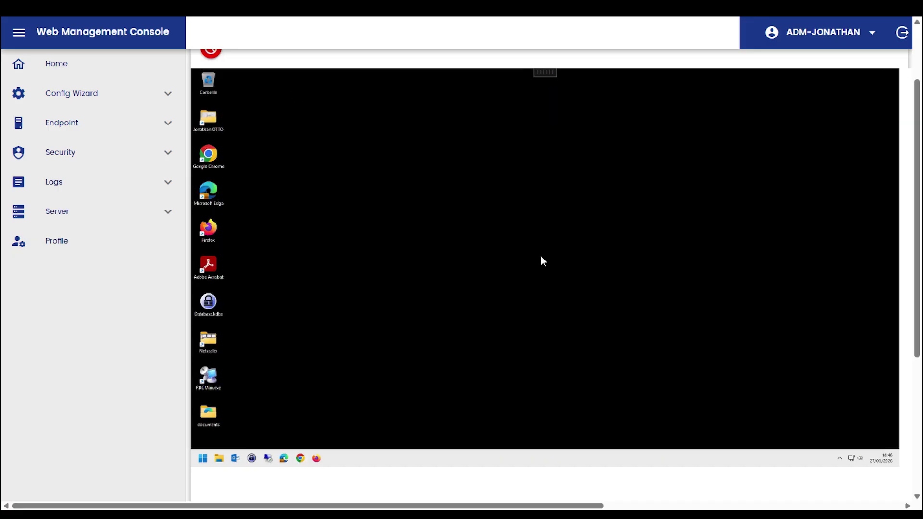
scroll(541, 261, up, 2)
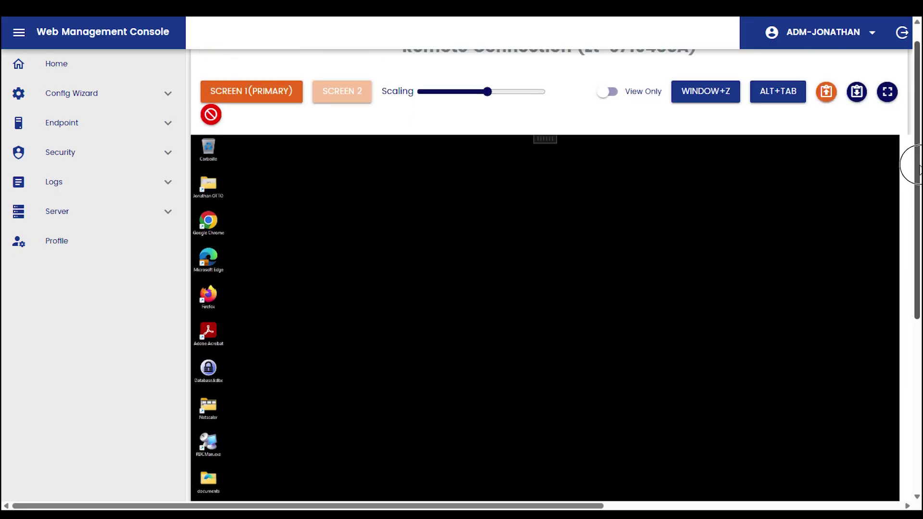
click(210, 138)
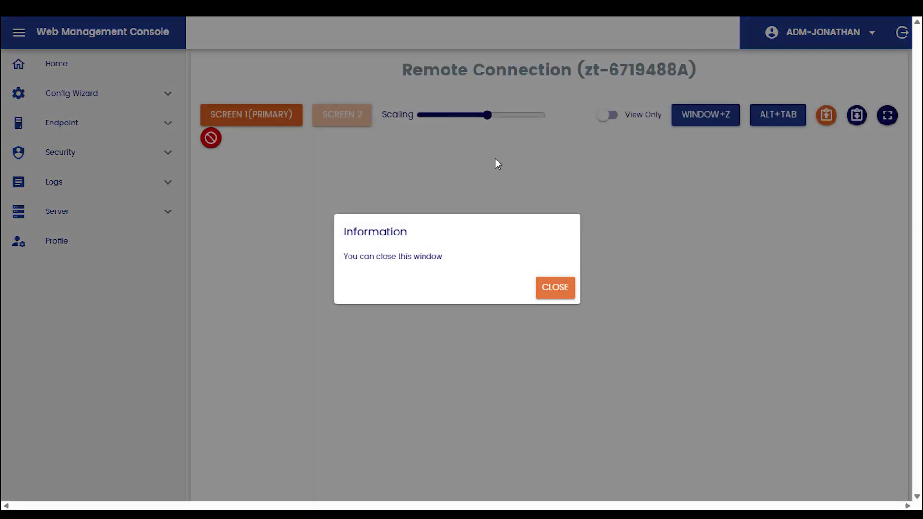
click(556, 288)
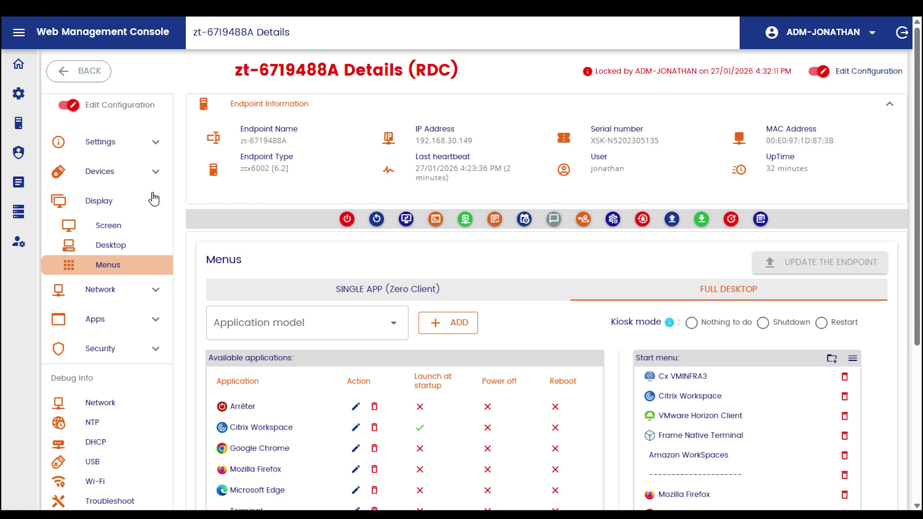
- Open Create Template for the endpoint and review its filter, namespace and role assignment options
scroll(136, 196, up, 3)
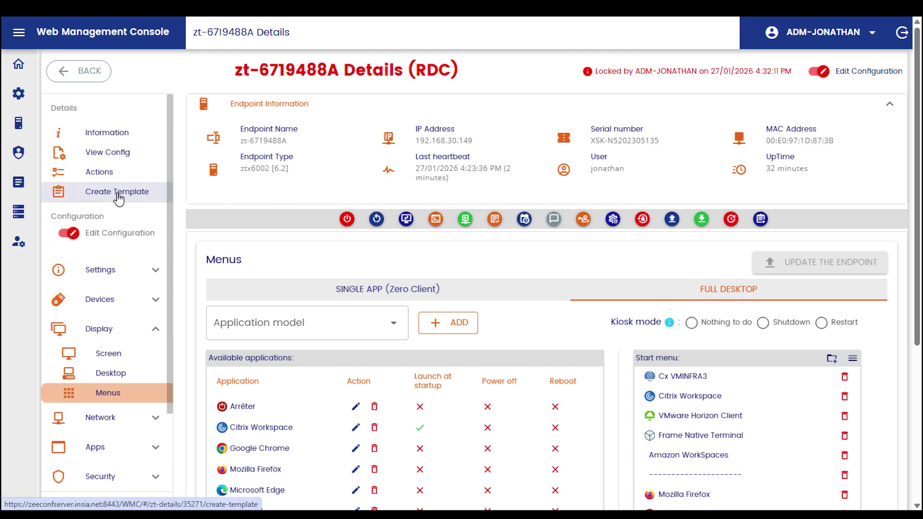
click(118, 198)
scroll(368, 302, down, 1)
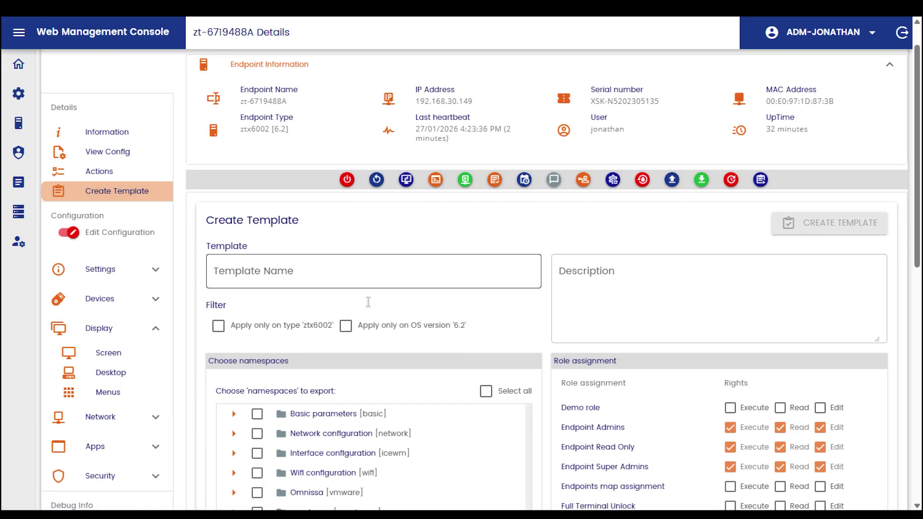
scroll(368, 302, down, 4)
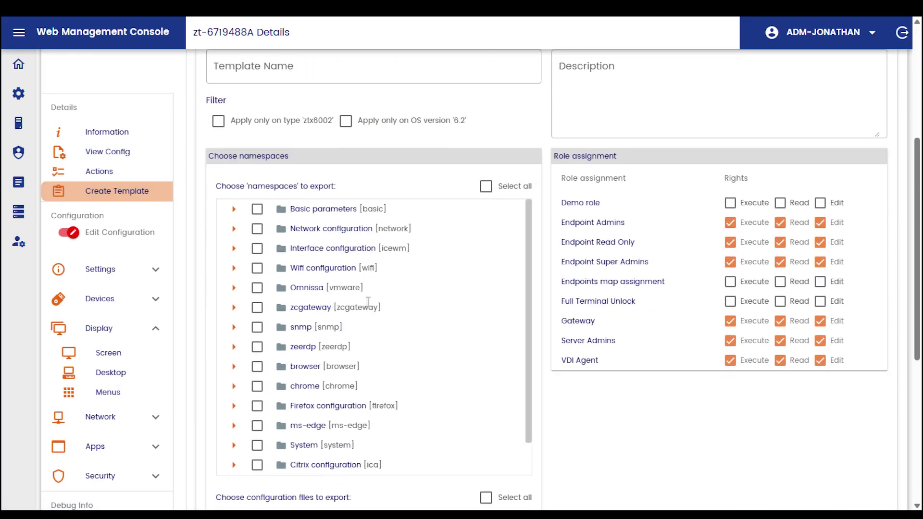
click(486, 187)
scroll(399, 267, down, 1)
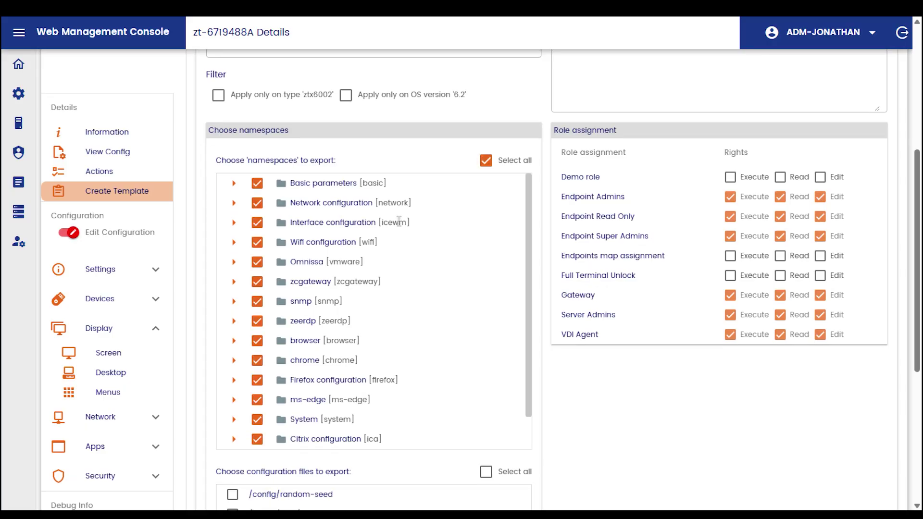
click(486, 160)
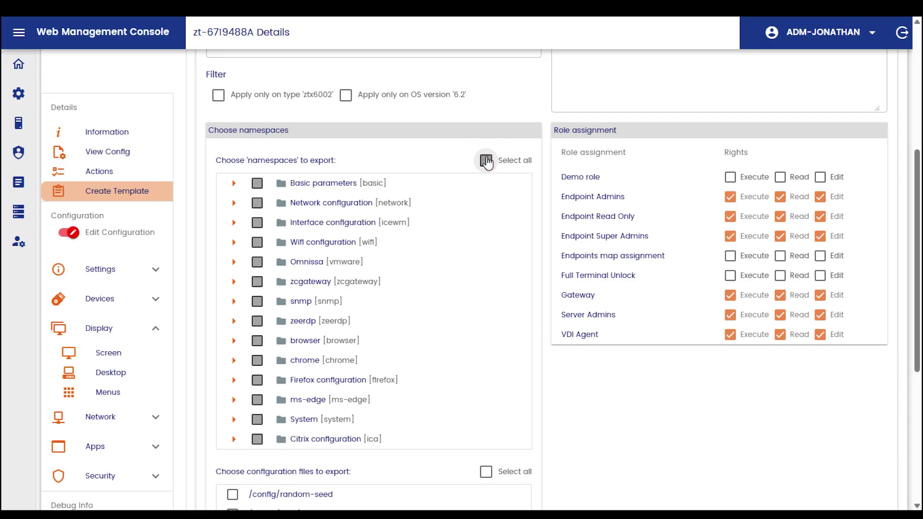
- Select the Omnissa [vmware] namespace for export and expand its view parameters
click(257, 262)
click(234, 262)
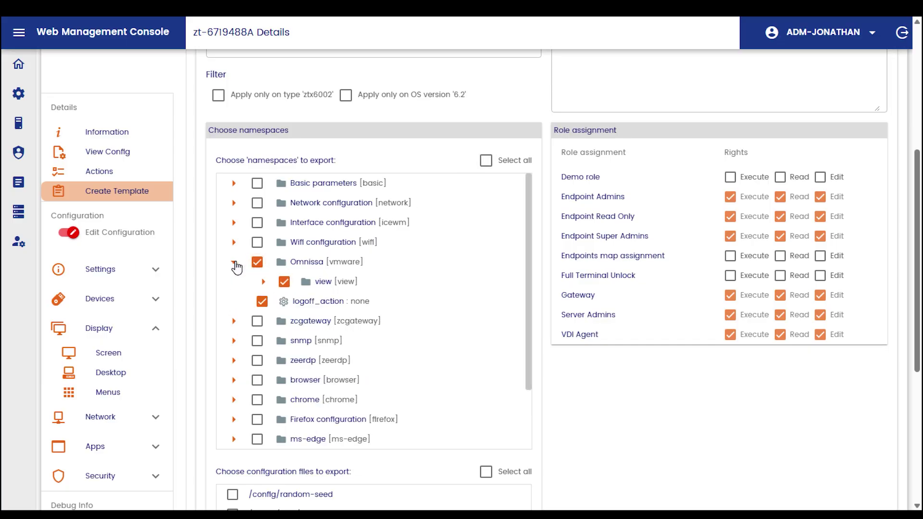
click(263, 281)
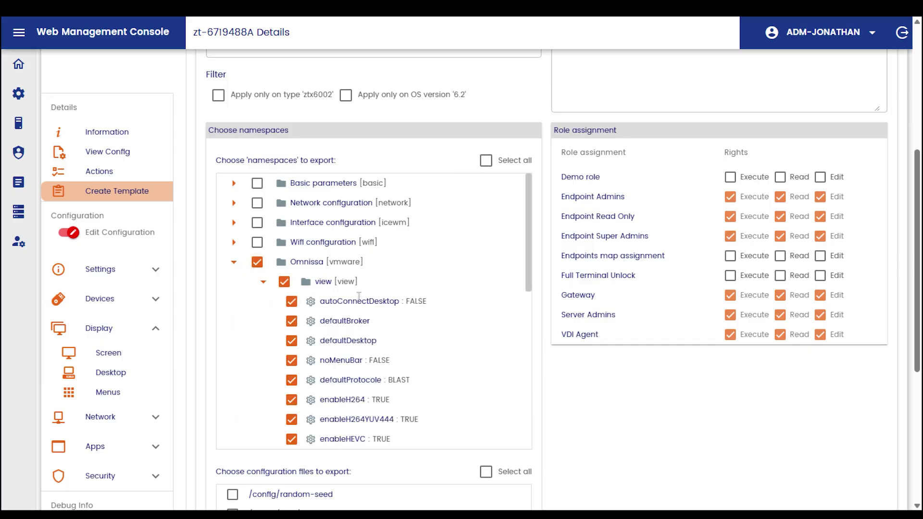
scroll(359, 297, down, 1)
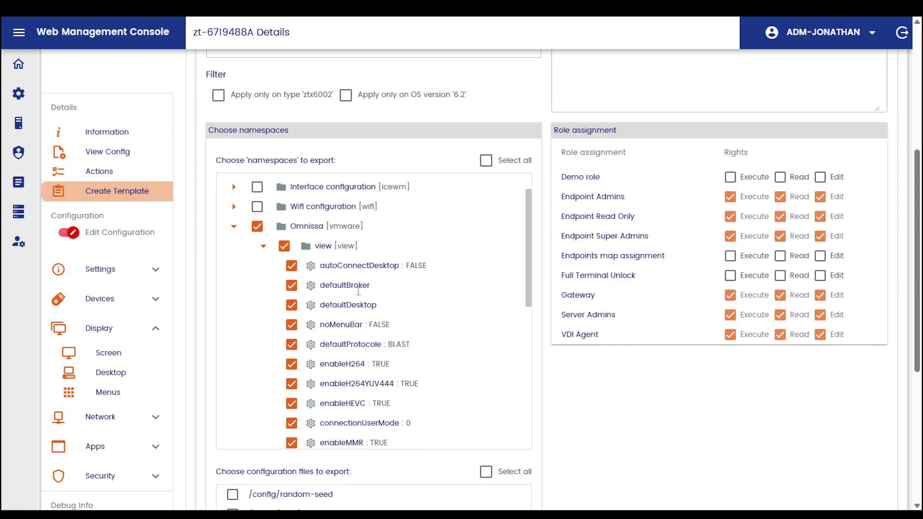
- Examine the new template's name and description fields
scroll(411, 123, up, 5)
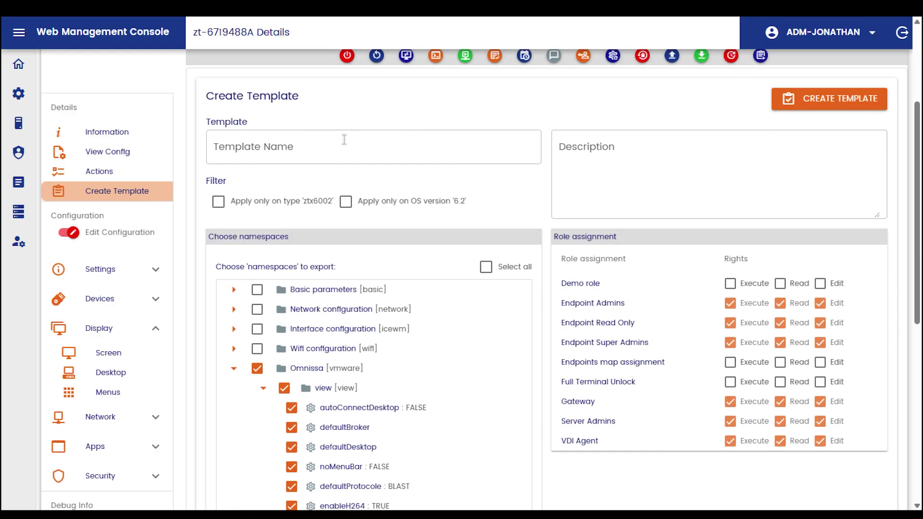
click(335, 144)
click(679, 147)
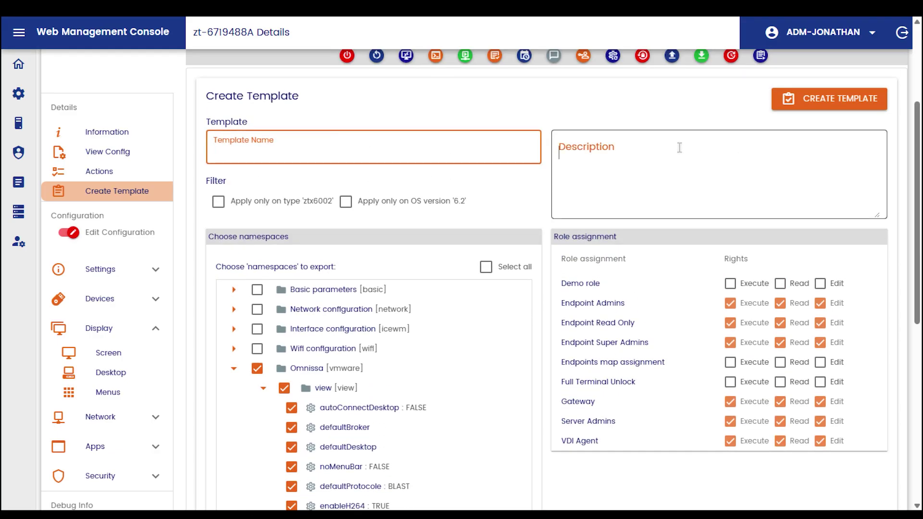
- Open the endpoint Templates page and look through the saved templates
click(830, 104)
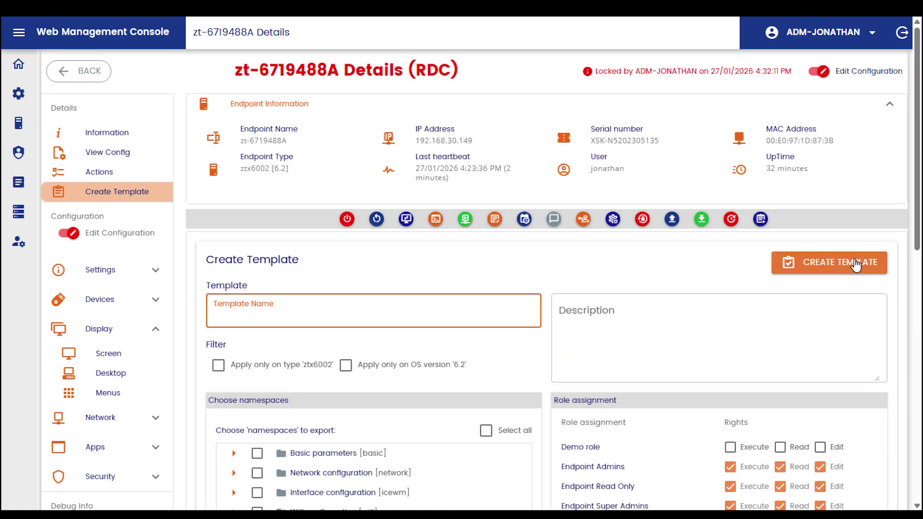
click(22, 128)
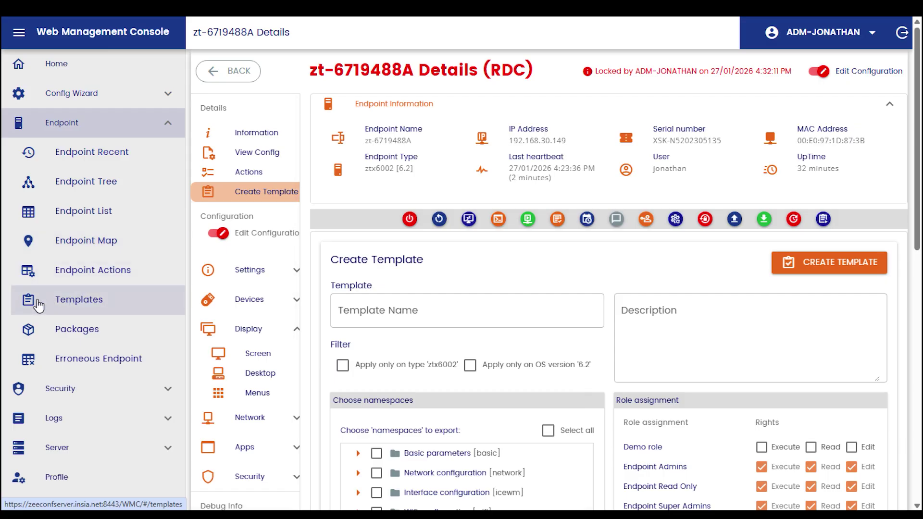
click(79, 300)
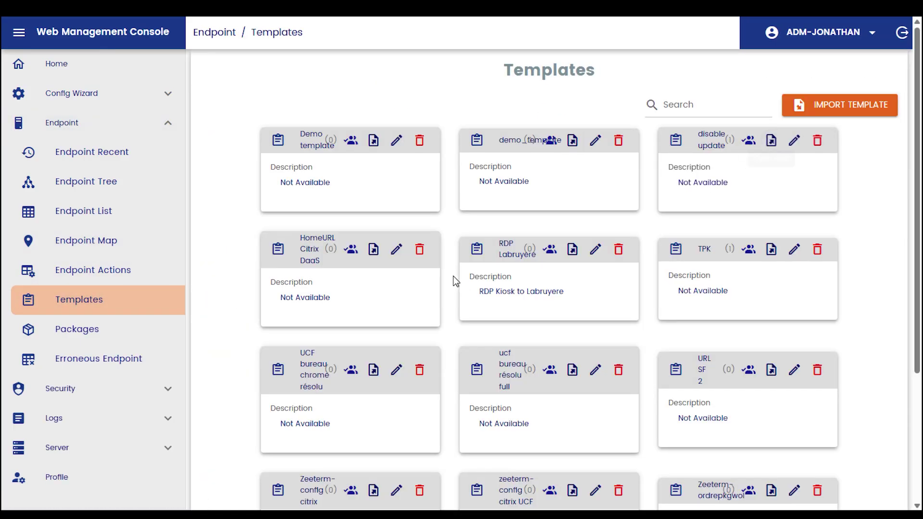
scroll(587, 206, down, 2)
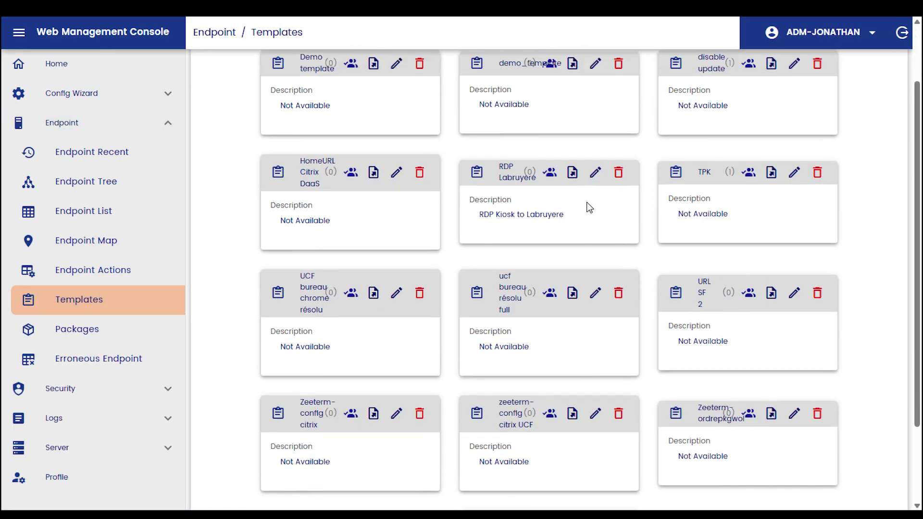
scroll(529, 192, up, 2)
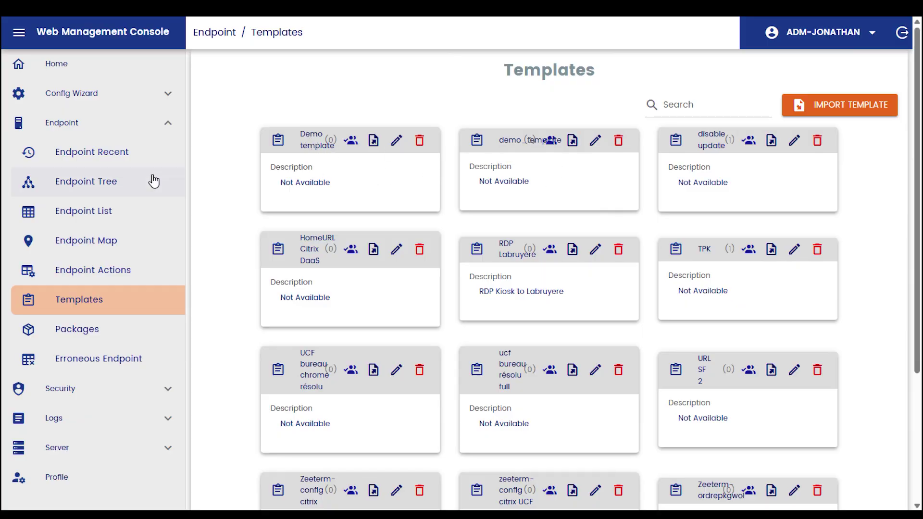
- Open the Endpoint Tree and expand the USA group down through Texas and Santa Fe
click(105, 187)
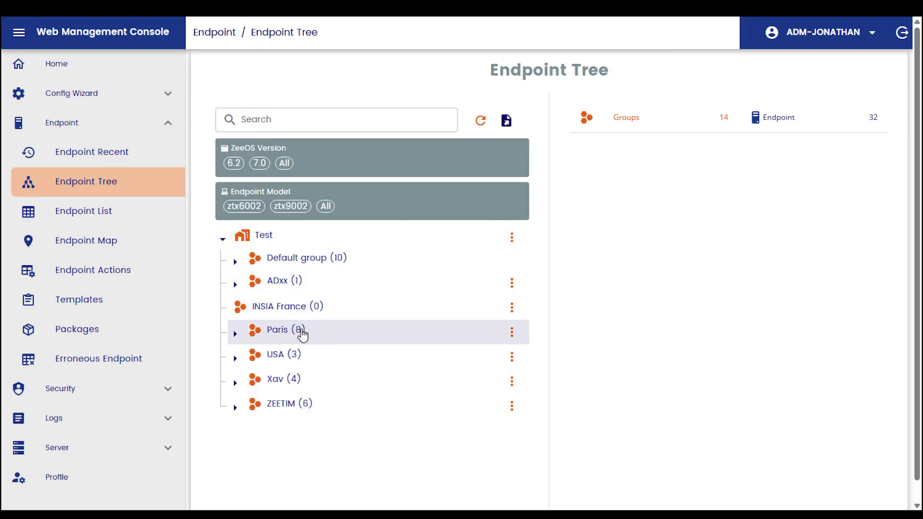
click(235, 359)
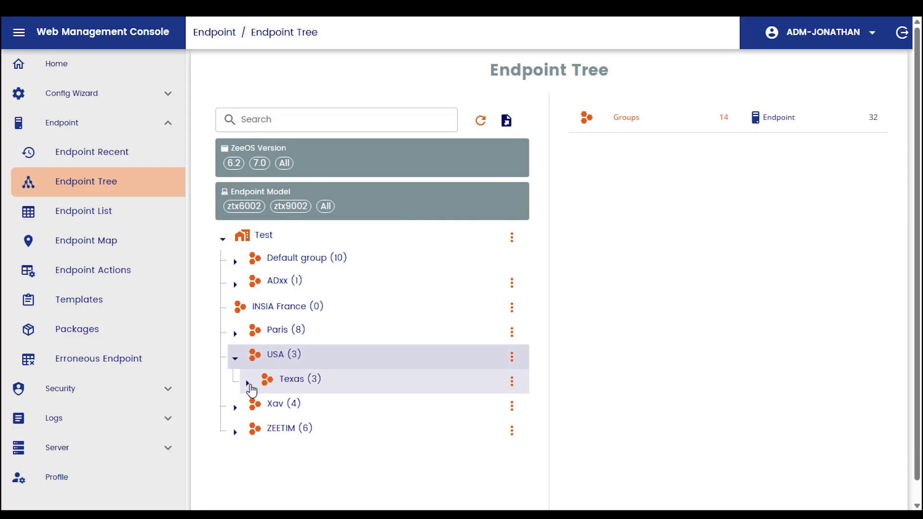
click(248, 383)
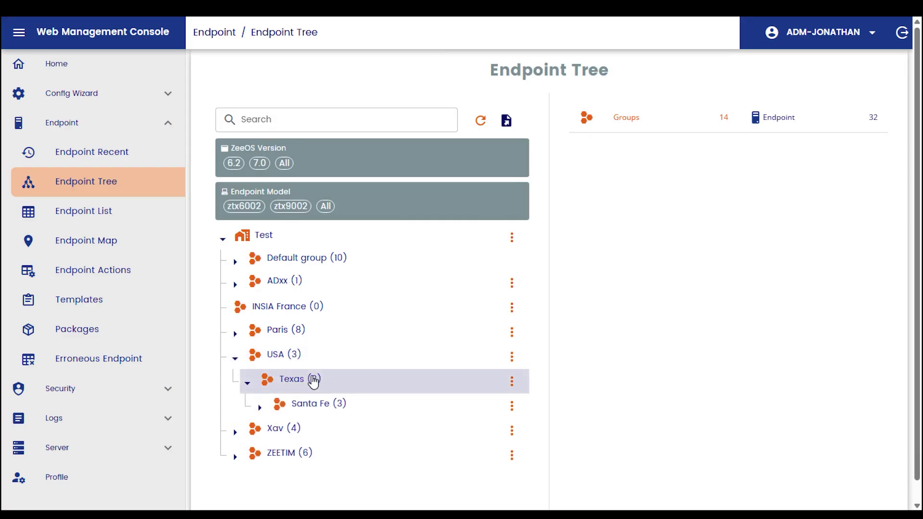
scroll(313, 381, down, 1)
click(259, 386)
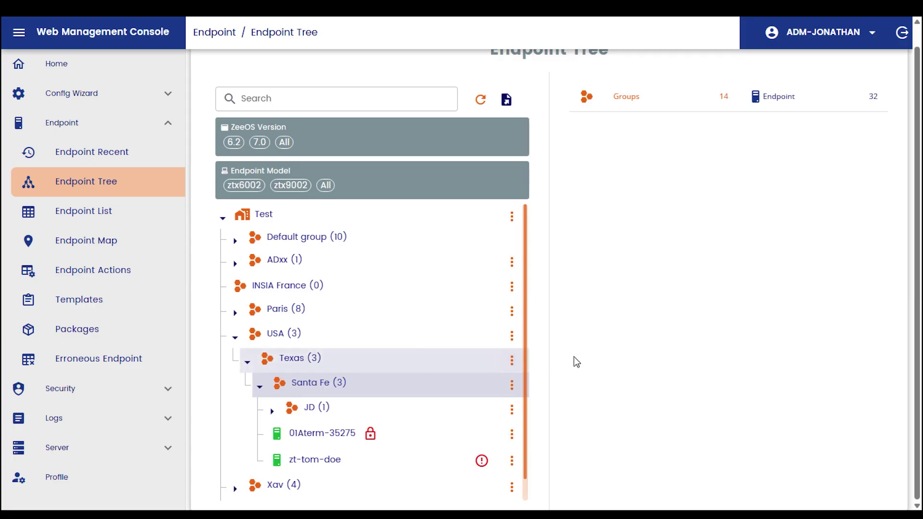
- Open the Texas group for editing and add Demo template to its group templates
click(511, 362)
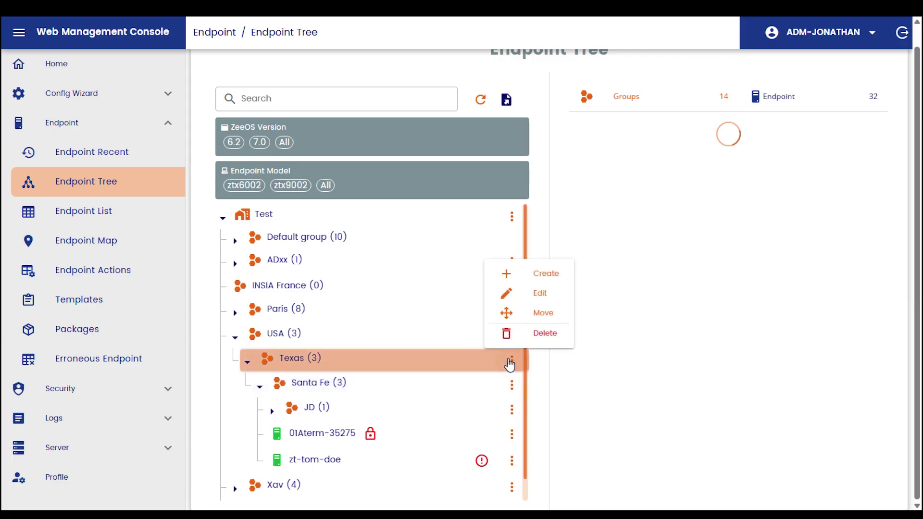
click(525, 297)
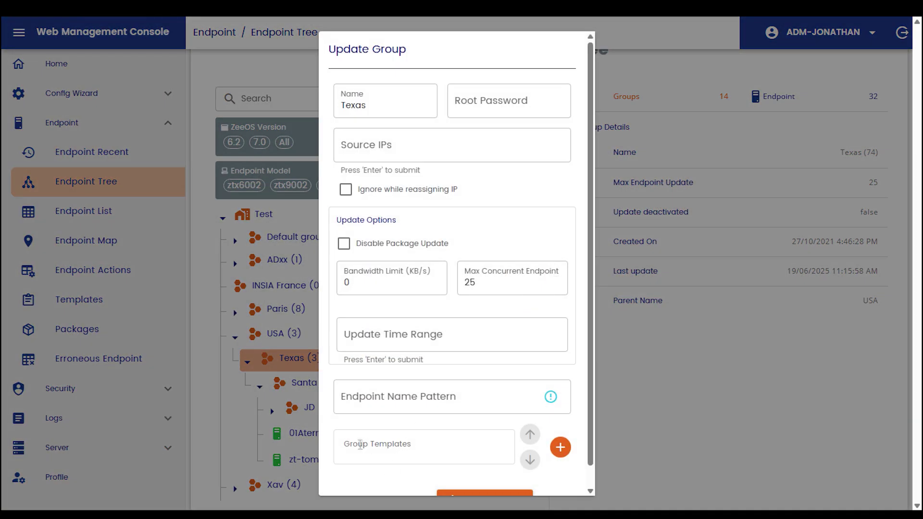
click(559, 448)
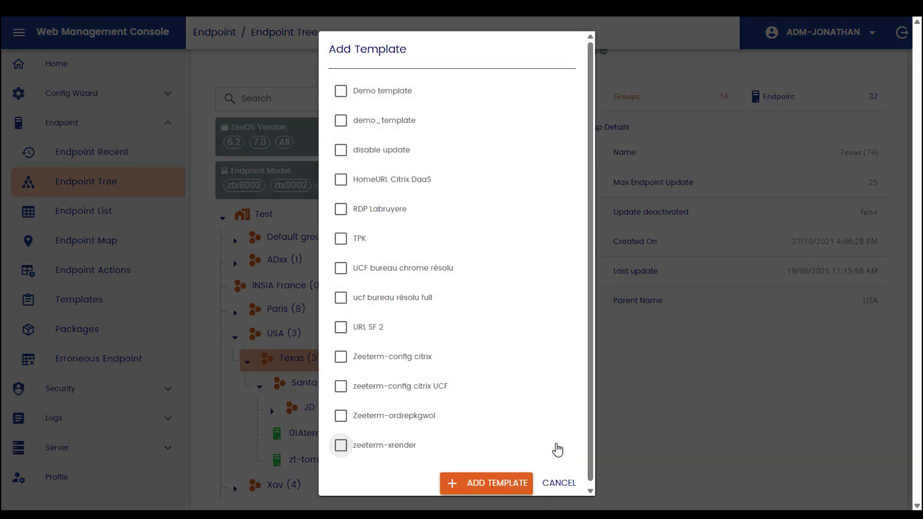
click(341, 94)
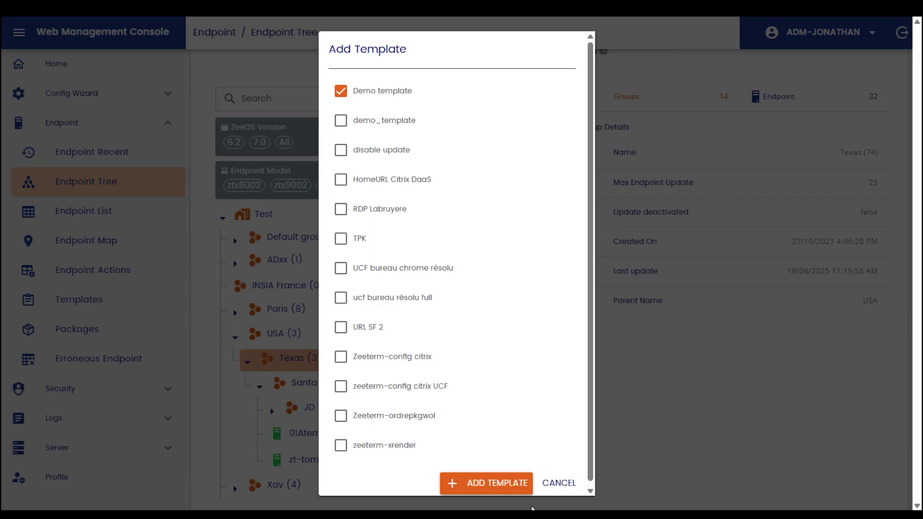
click(505, 490)
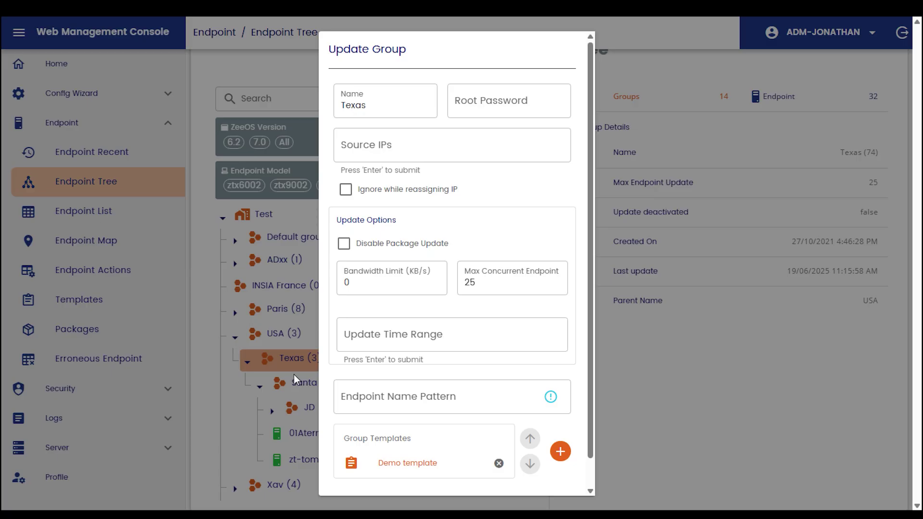
- Add demo_template as a second group template for the Texas group
scroll(491, 388, down, 1)
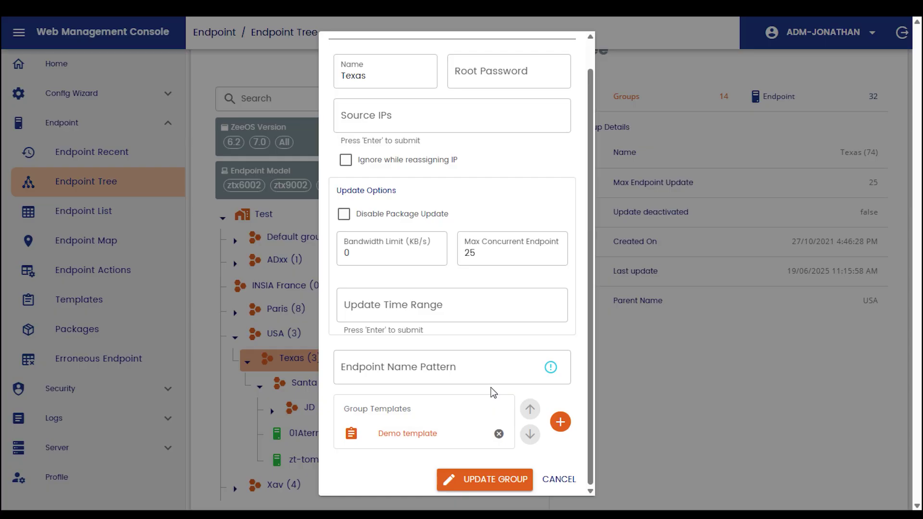
click(560, 422)
click(343, 106)
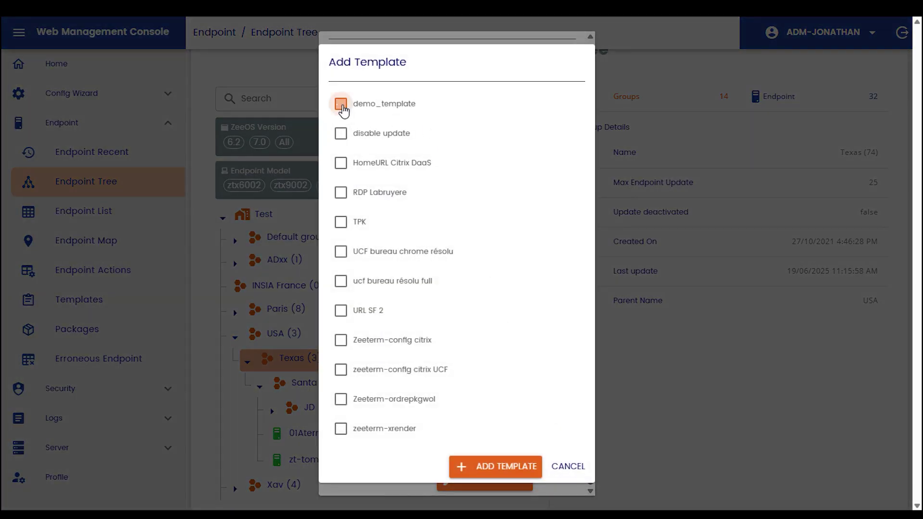
click(495, 470)
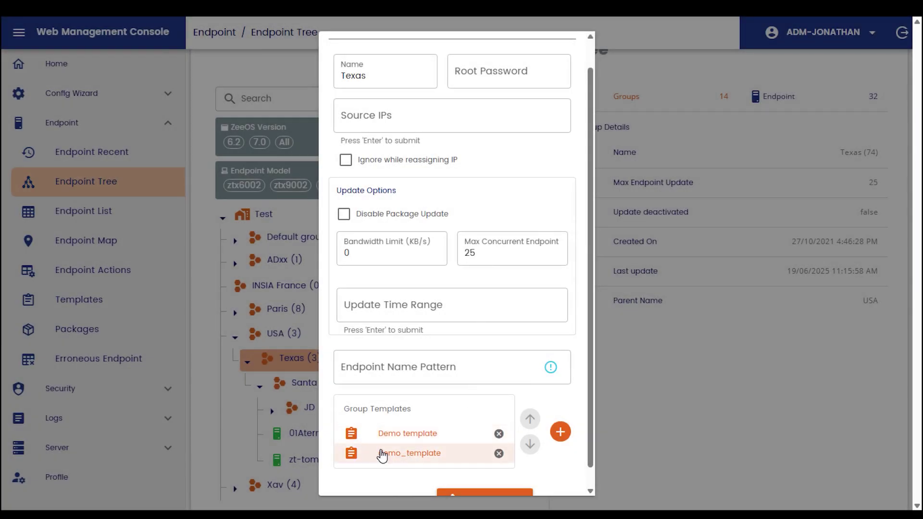
- Select Demo template and demo_template in turn to examine the group templates' ordering options
click(384, 434)
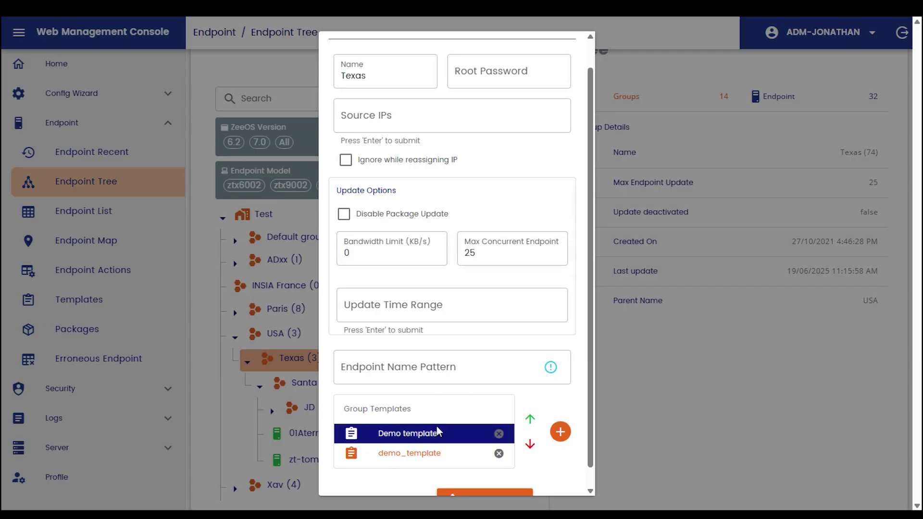
click(421, 459)
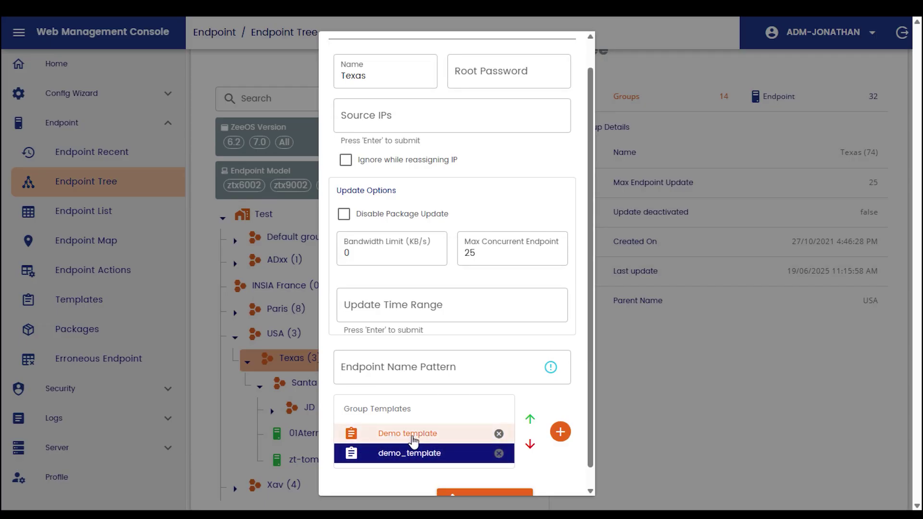
scroll(417, 439, down, 1)
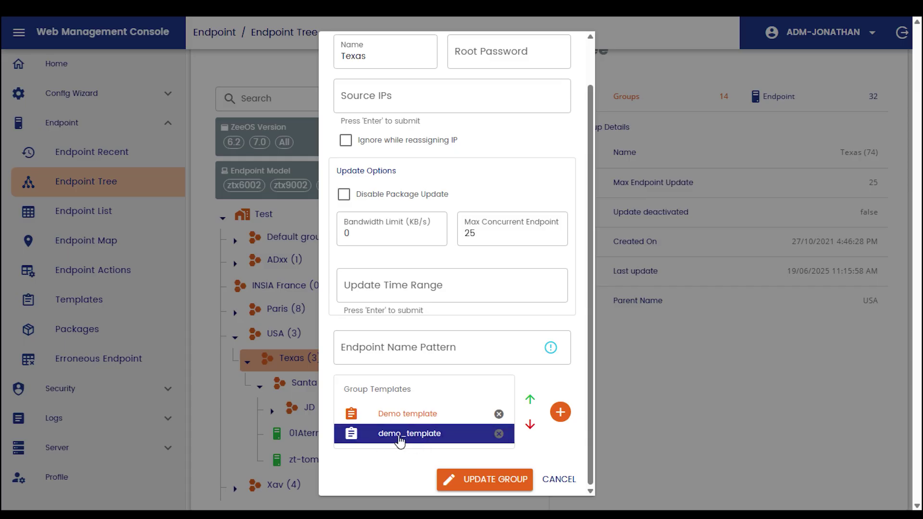
scroll(434, 212, up, 1)
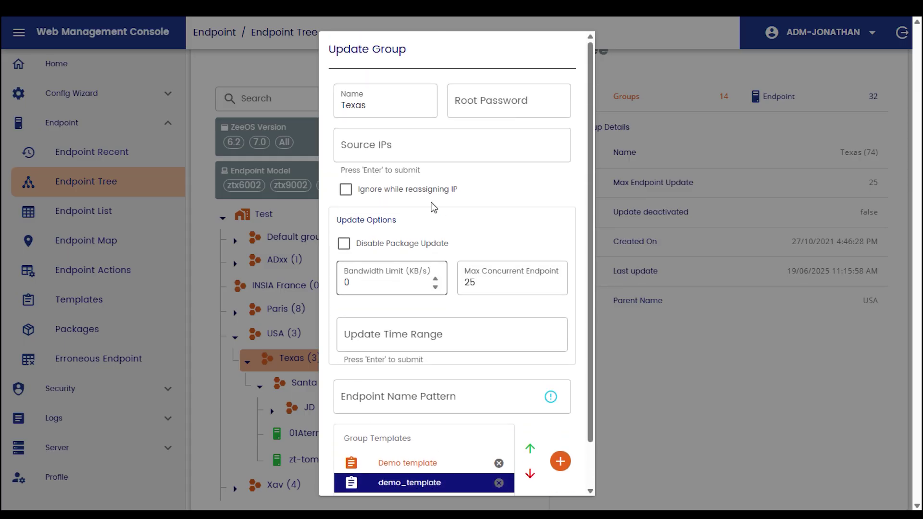
- Review the Texas group's Source IPs, Name and update options, and cancel the group update
click(413, 149)
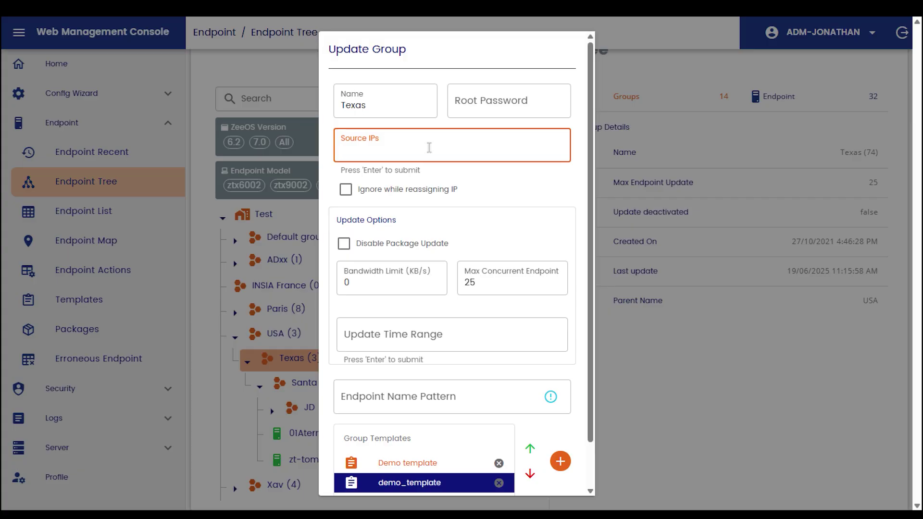
click(380, 95)
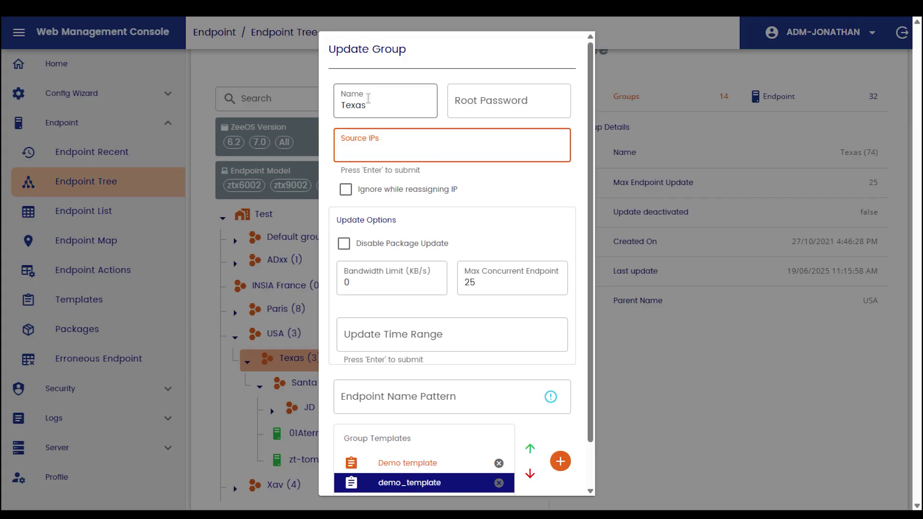
drag(371, 111, 339, 105)
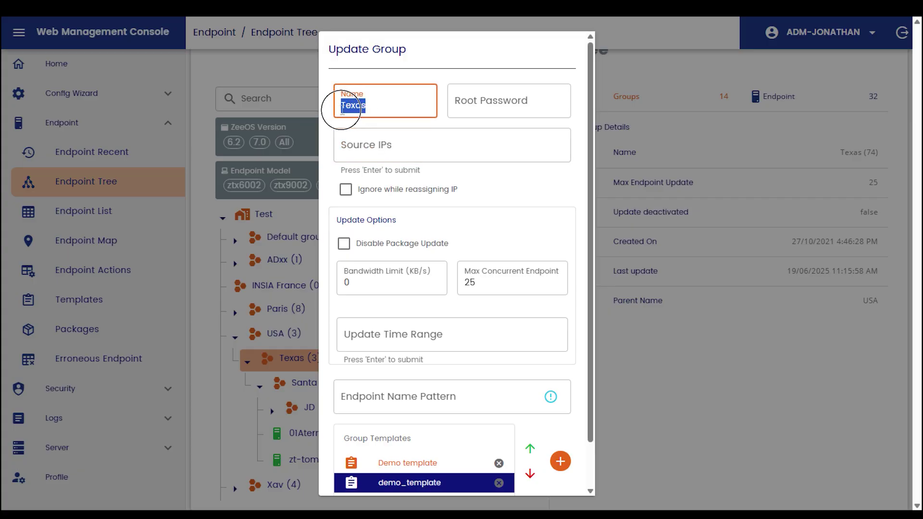
click(396, 106)
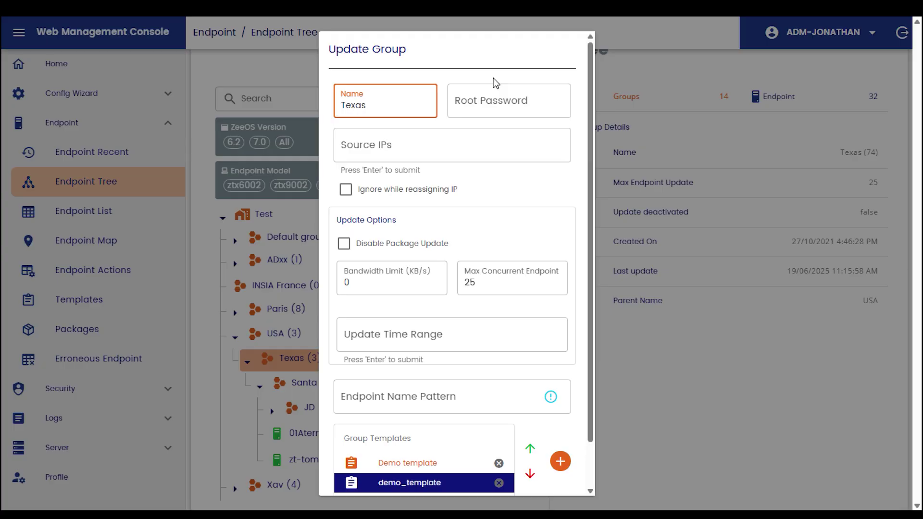
scroll(493, 78, down, 1)
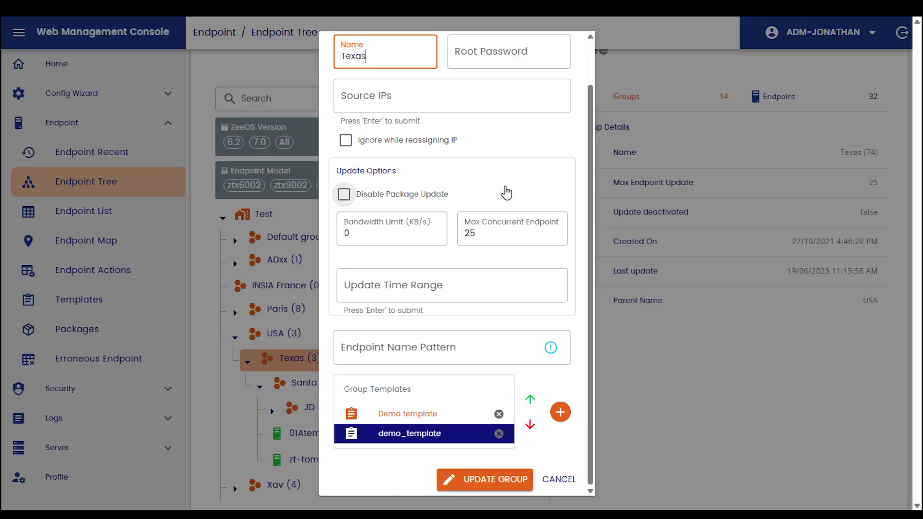
click(559, 481)
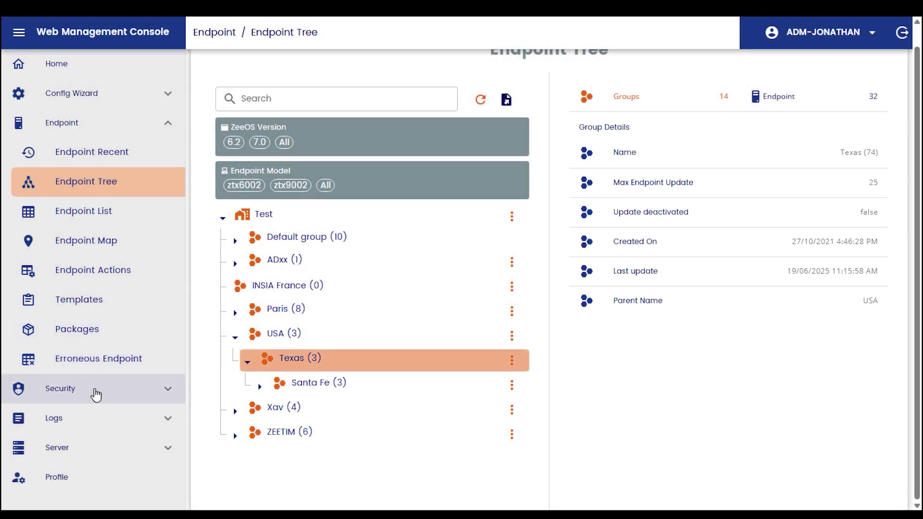
- Open the security Roles page, start adding a role and look through its available permissions
click(95, 394)
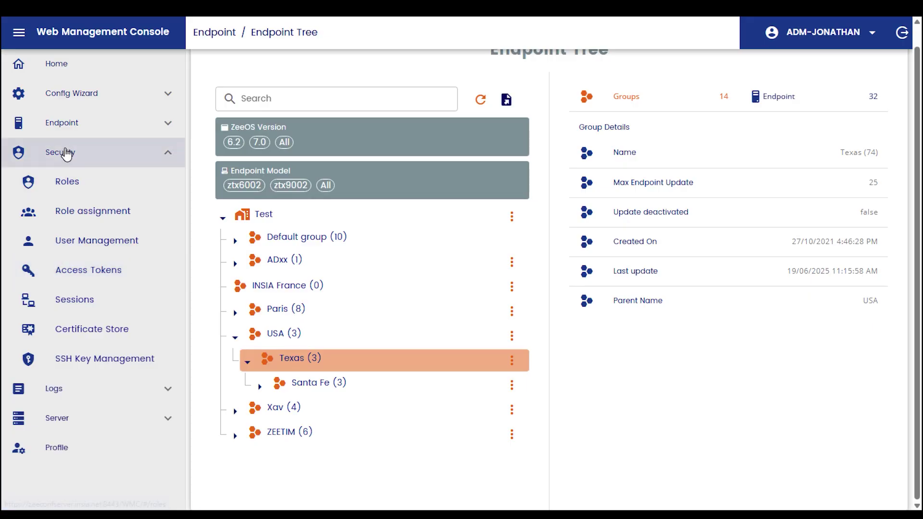
click(67, 182)
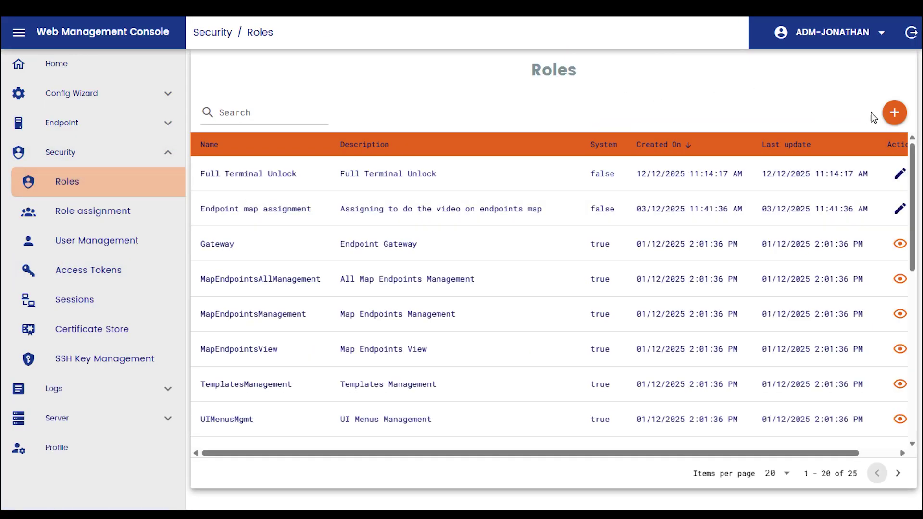
click(893, 113)
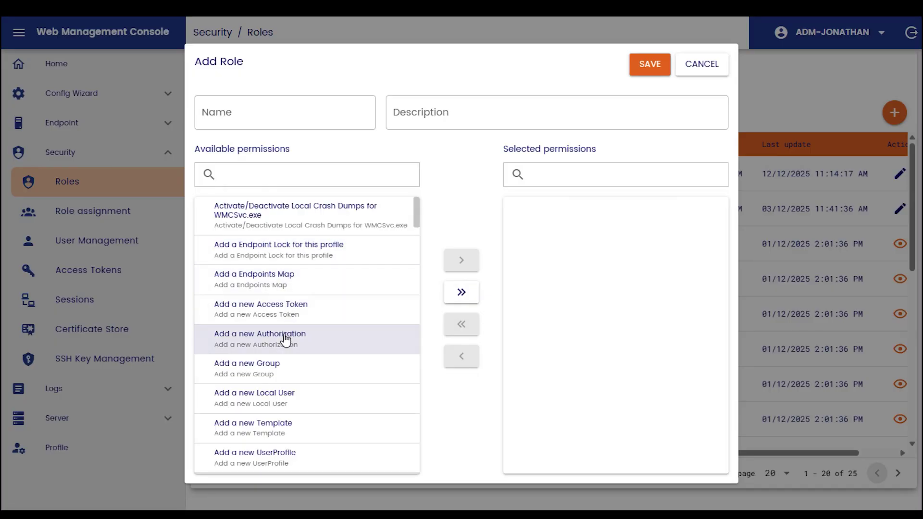
scroll(225, 342, down, 5)
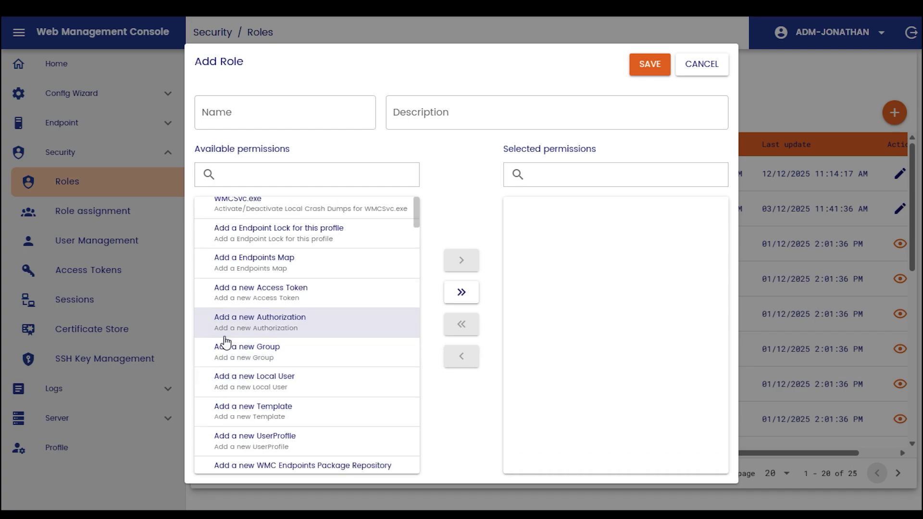
scroll(242, 371, down, 10)
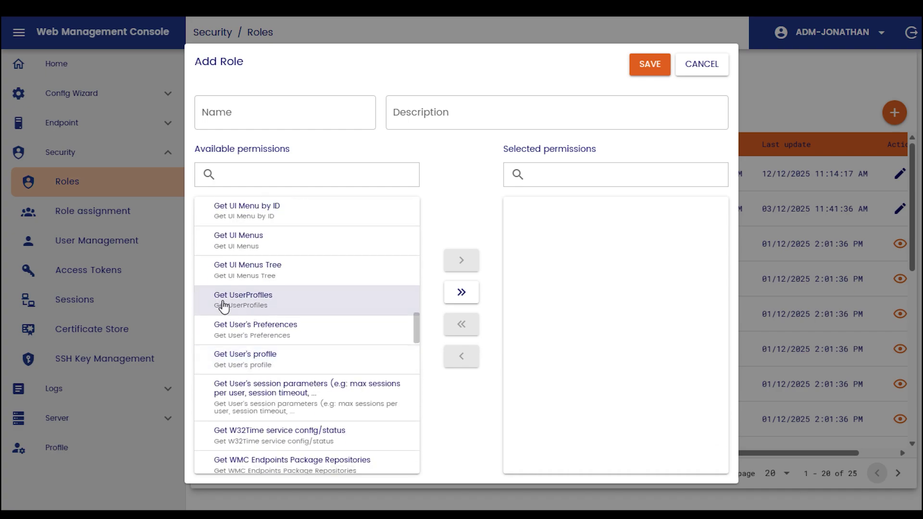
scroll(261, 305, down, 1)
scroll(261, 306, down, 3)
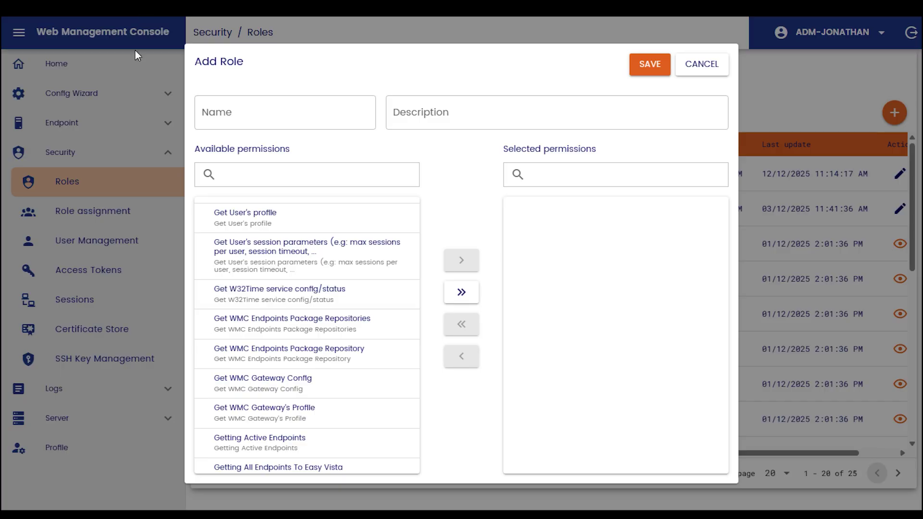
scroll(334, 316, up, 8)
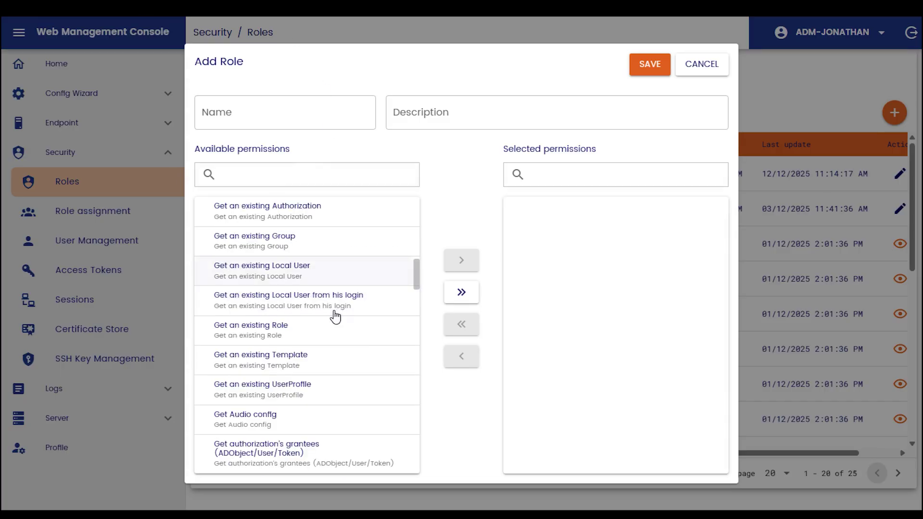
- Filter the available permissions by "templa" and add the "Add a new Template" permission to the new role
click(292, 174)
text(te)
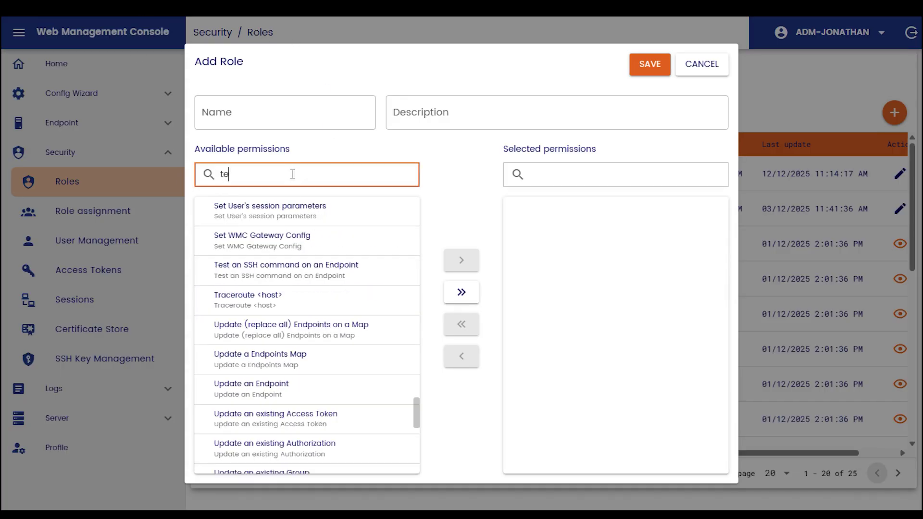
text(mpla)
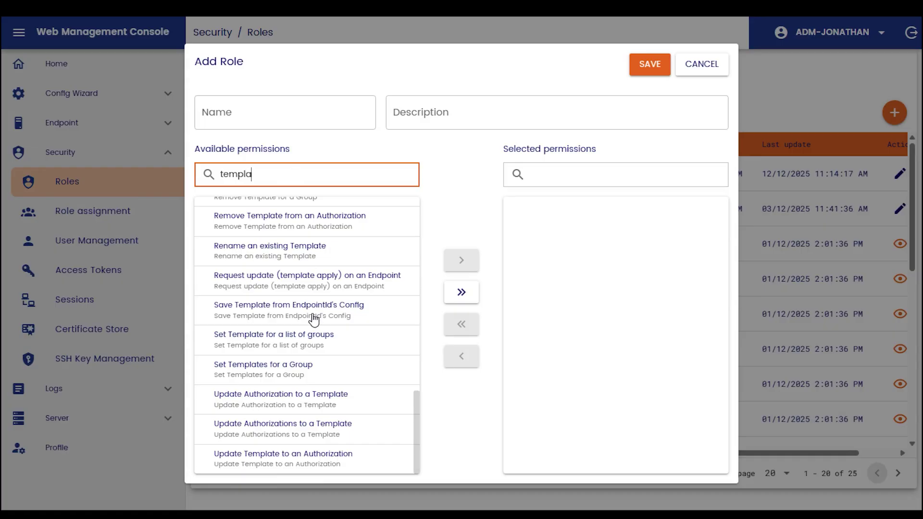
scroll(307, 312, up, 10)
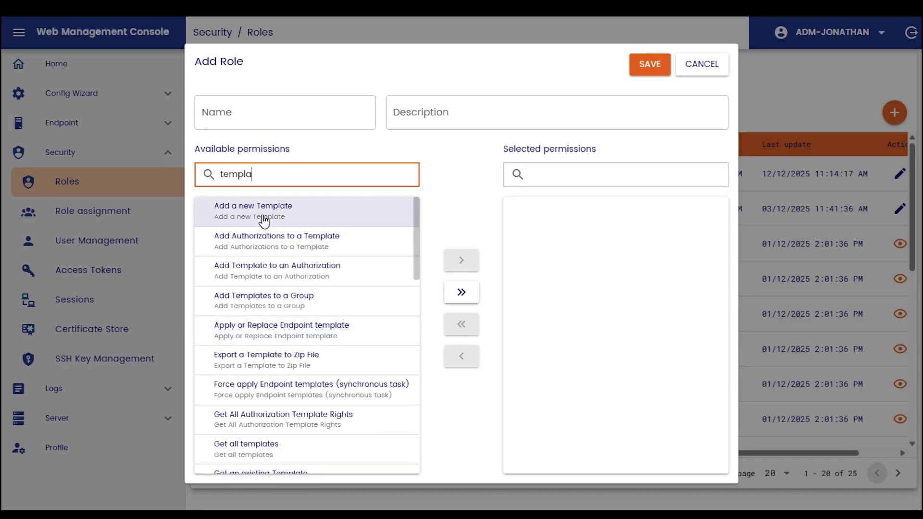
click(241, 216)
click(447, 260)
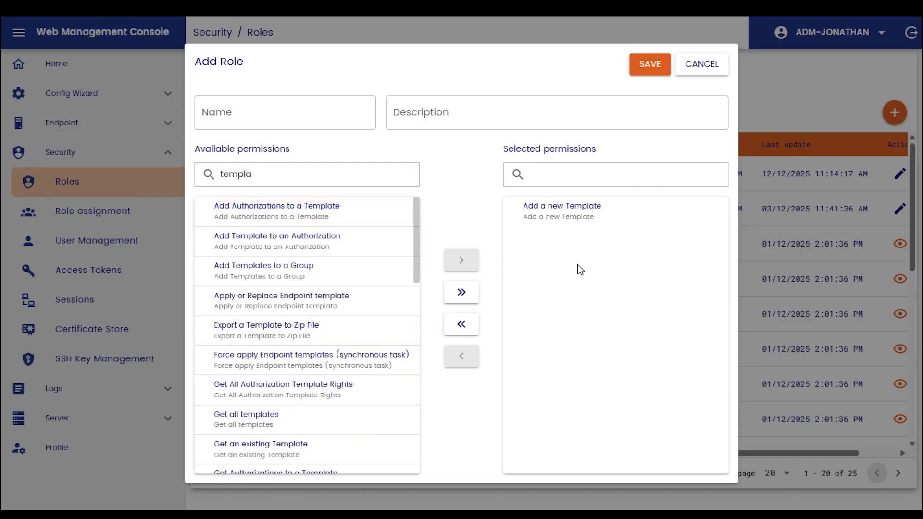
- Name the new role "demo" and save it
click(230, 114)
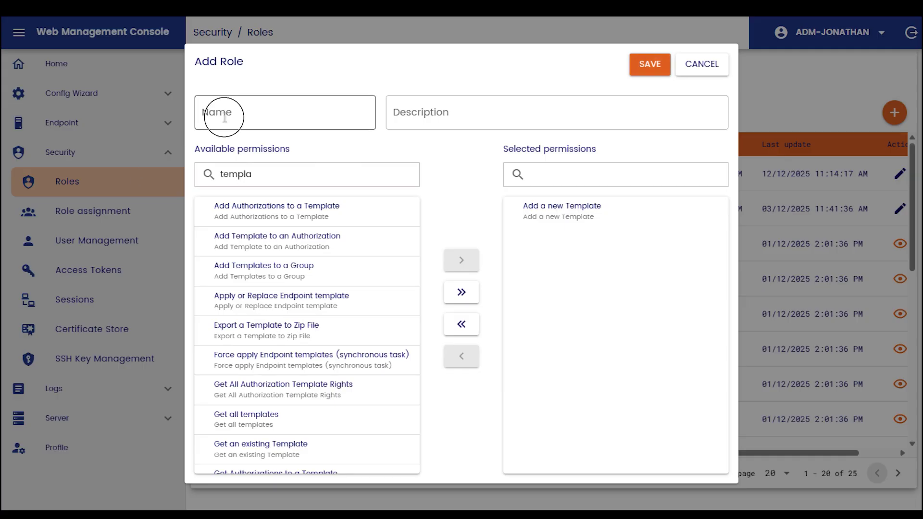
text(demo)
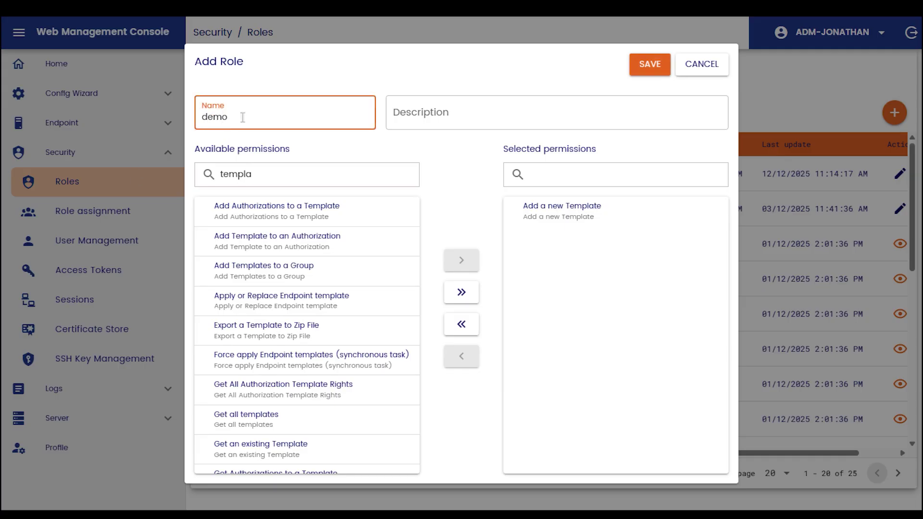
click(662, 74)
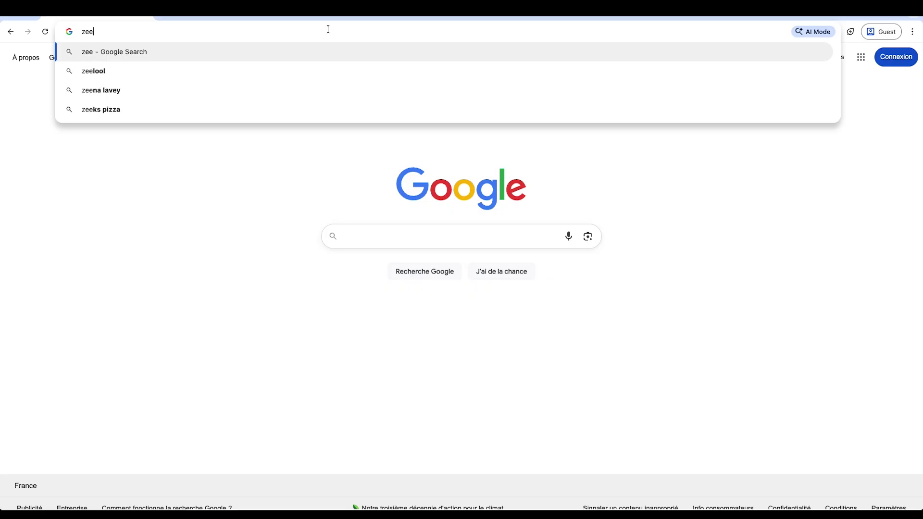
- Switch to the browser, go to zeetim.com and open the product trial page
text(ti)
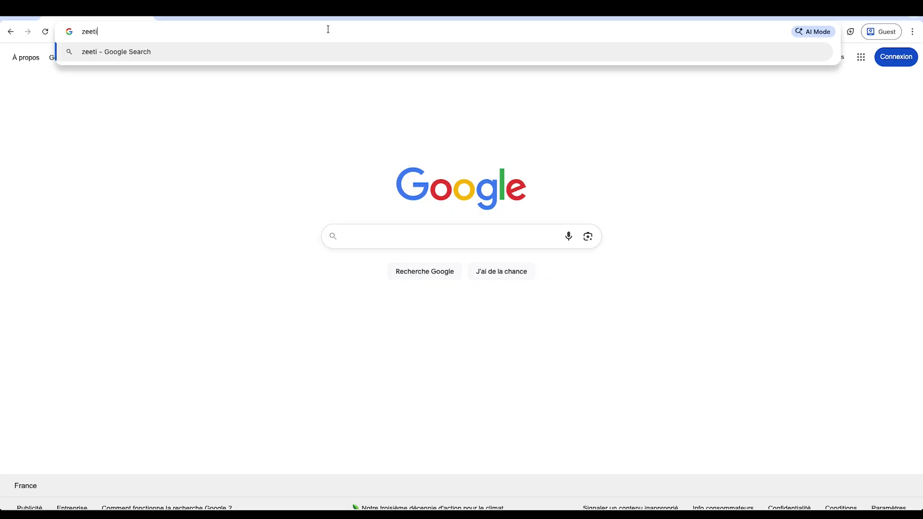
text(m.com)
key(Return)
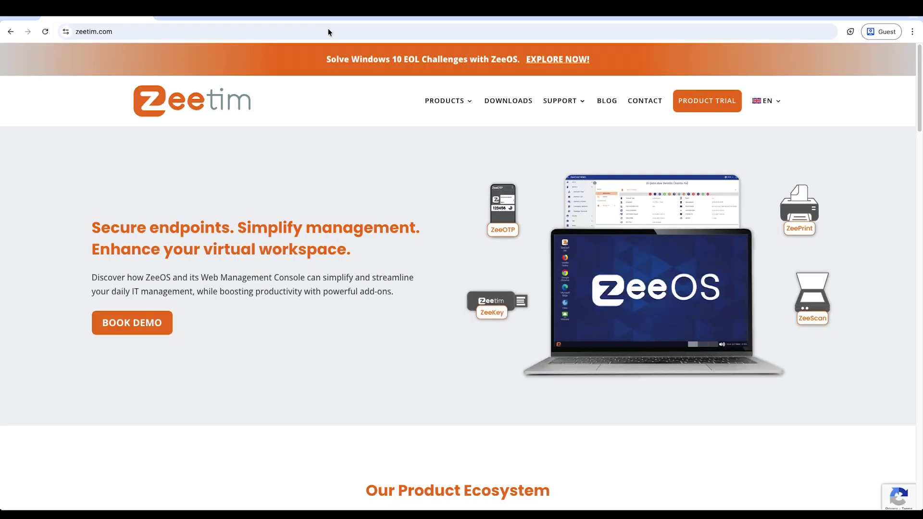
click(707, 109)
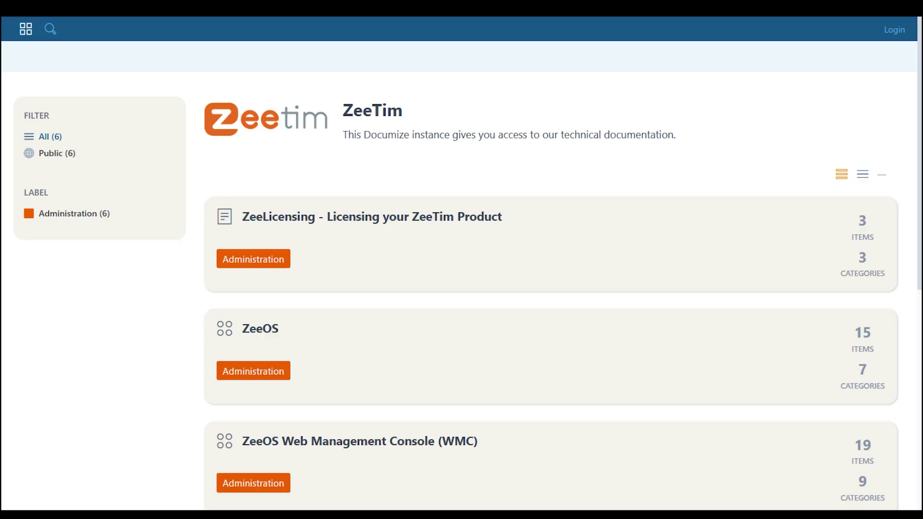
- Look through the product sections listed on ZeeTim's technical documentation site
scroll(381, 218, down, 1)
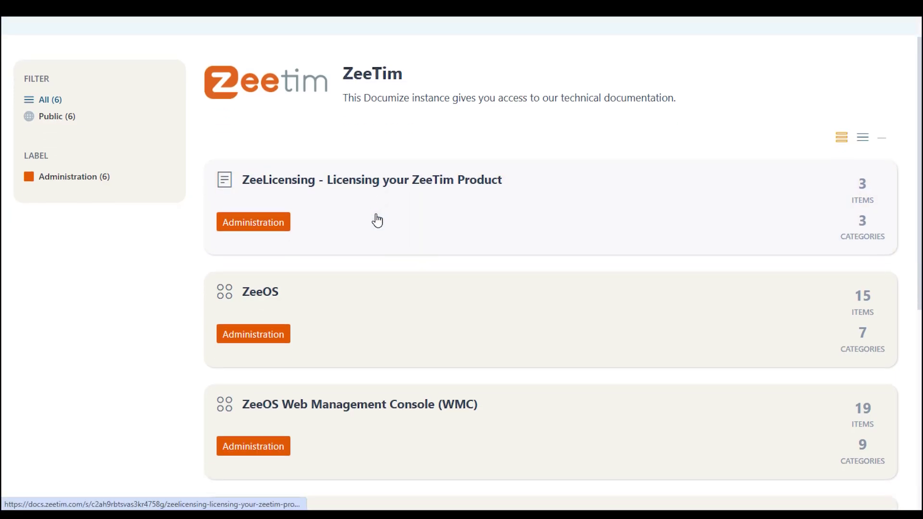
scroll(315, 309, down, 3)
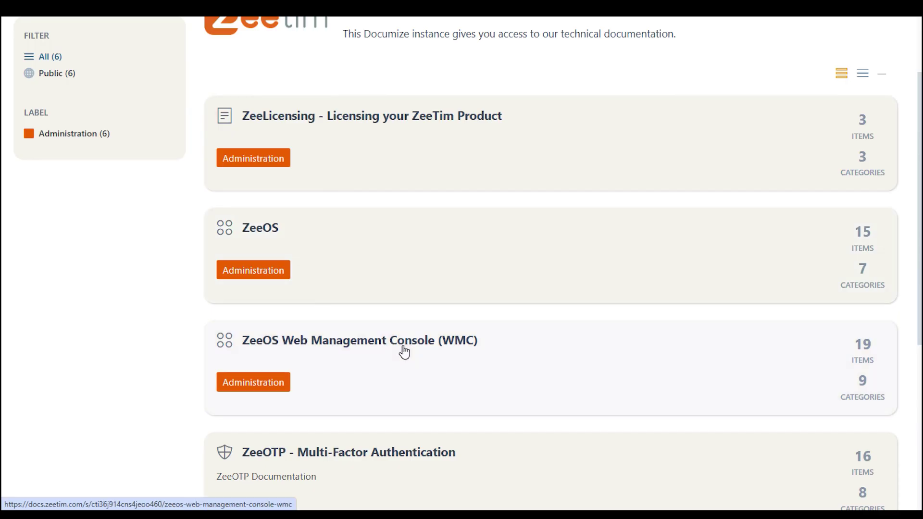
scroll(385, 317, down, 3)
scroll(280, 328, down, 3)
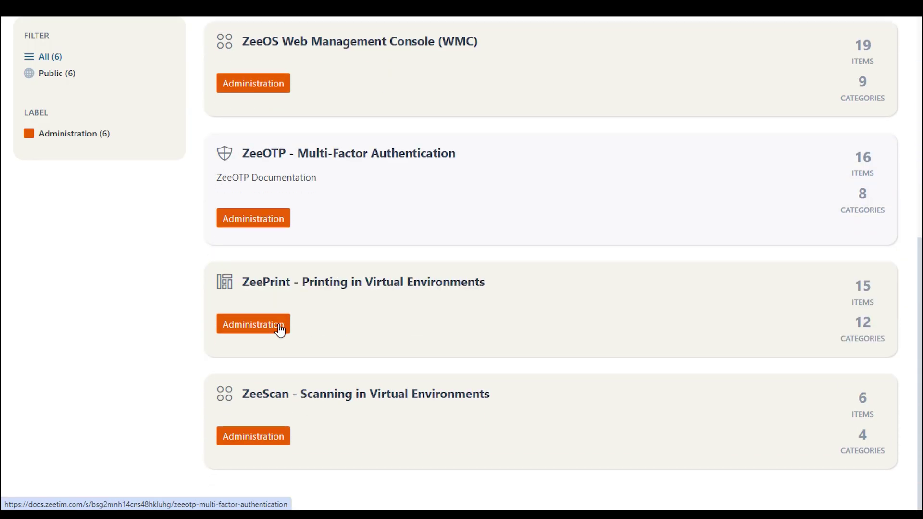
scroll(283, 425, up, 10)
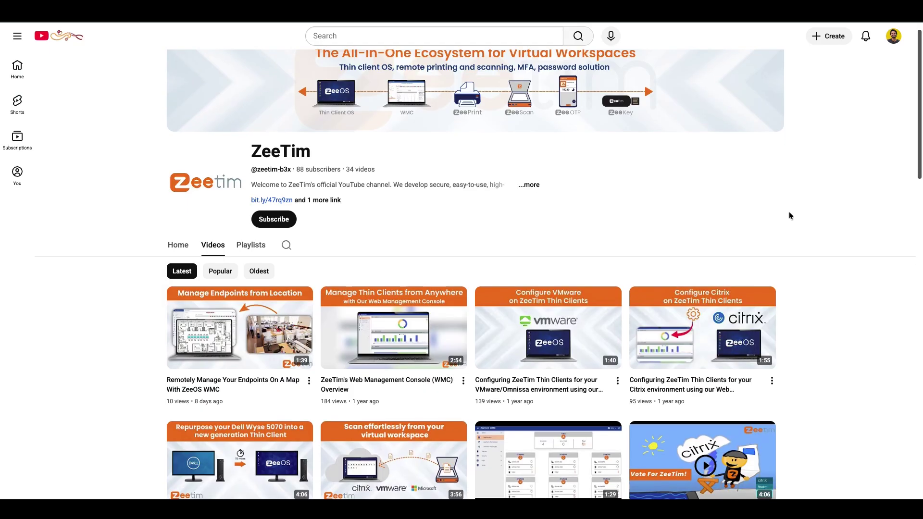
- Browse the latest videos on ZeeTim's YouTube channel
scroll(789, 216, down, 2)
scroll(788, 216, down, 3)
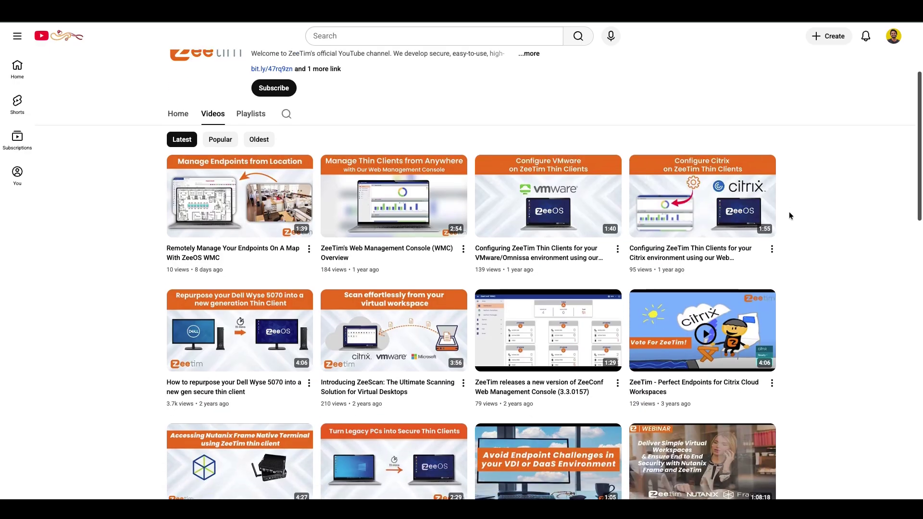
scroll(789, 215, down, 4)
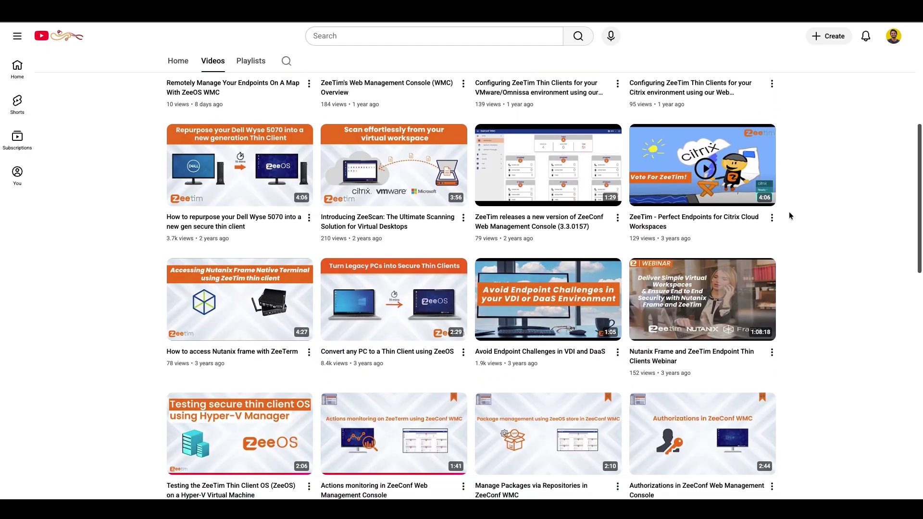